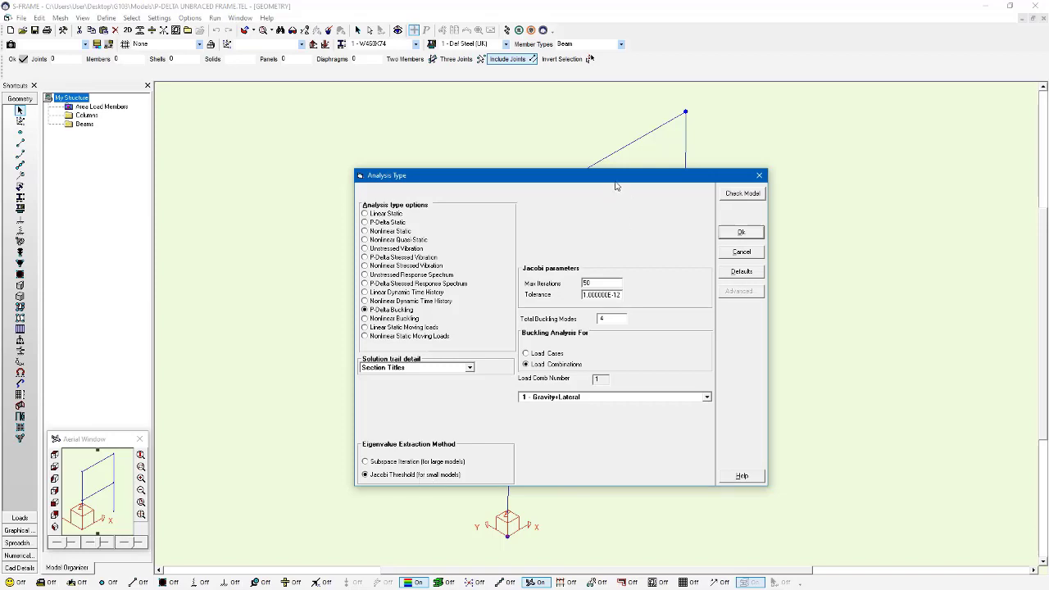
left_click_drag(616, 186, 621, 270)
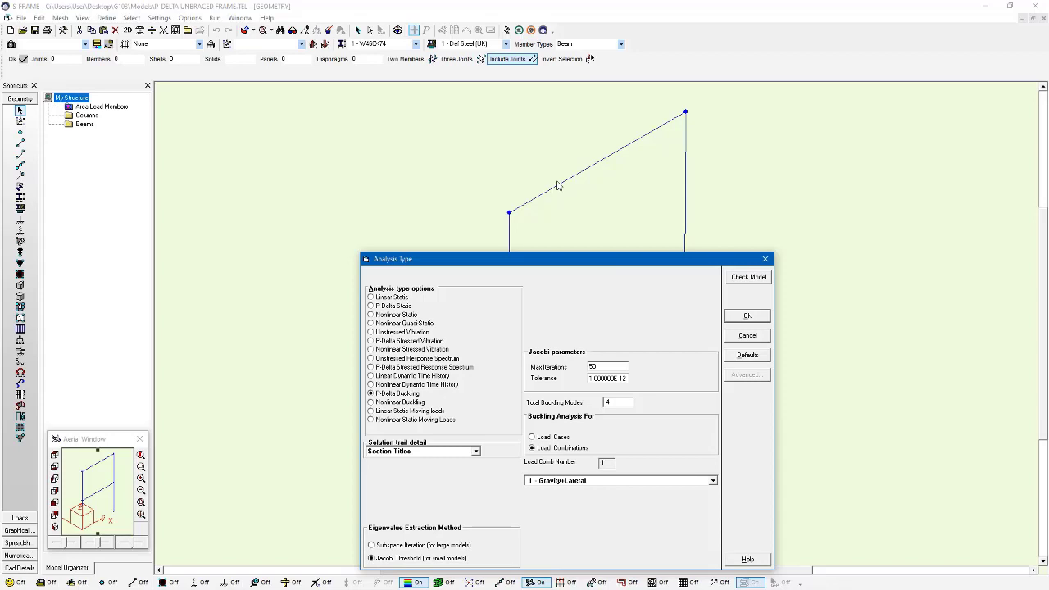
left_click_drag(563, 259, 538, 159)
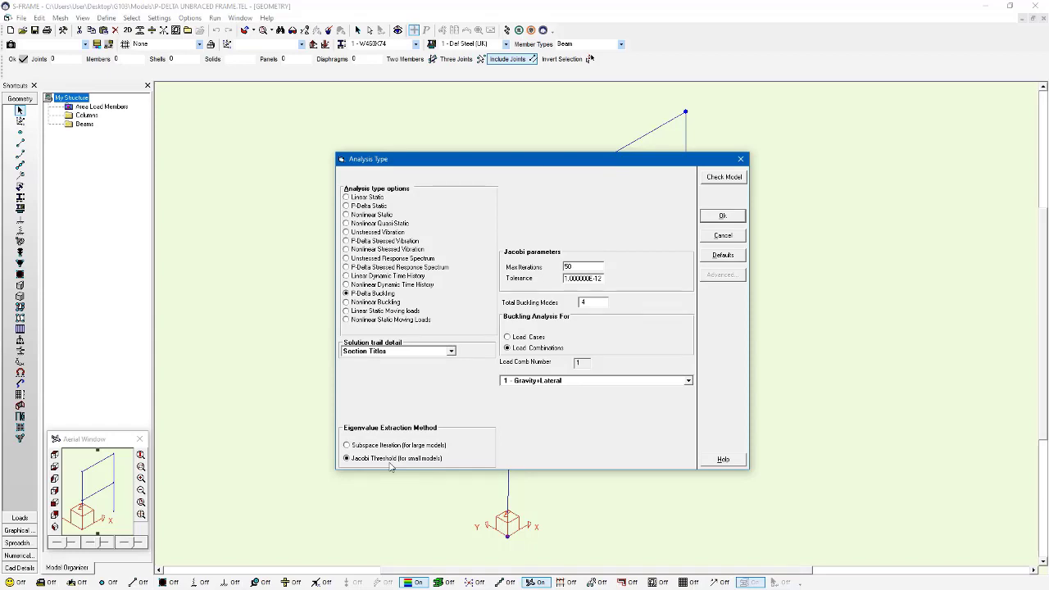
left_click_drag(618, 159, 359, 154)
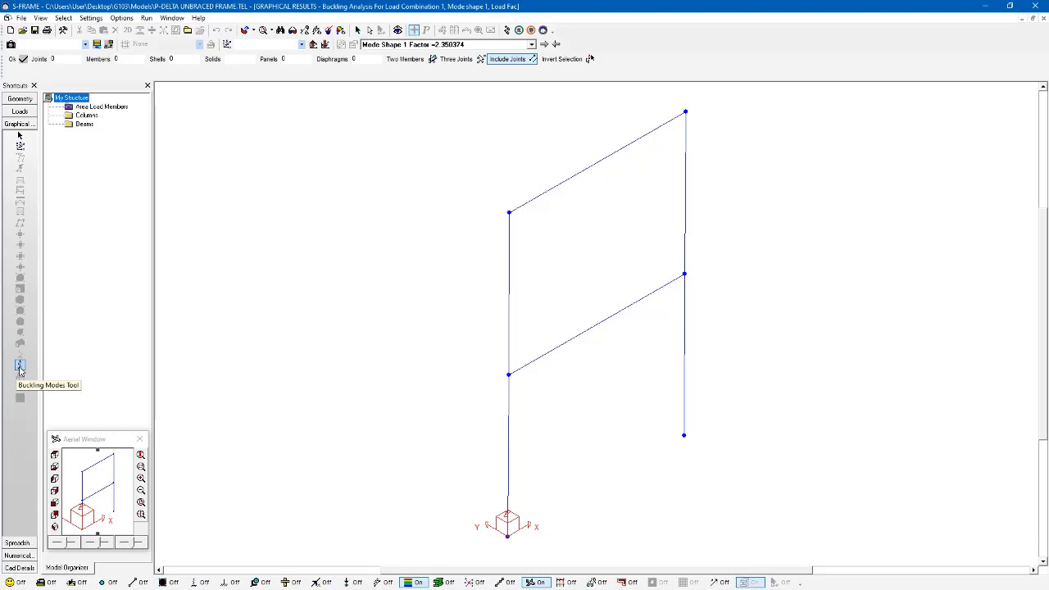
- Display and animate buckling mode shape 1, then mode shape 2, of the frame in the graphical results
left_click(20, 366)
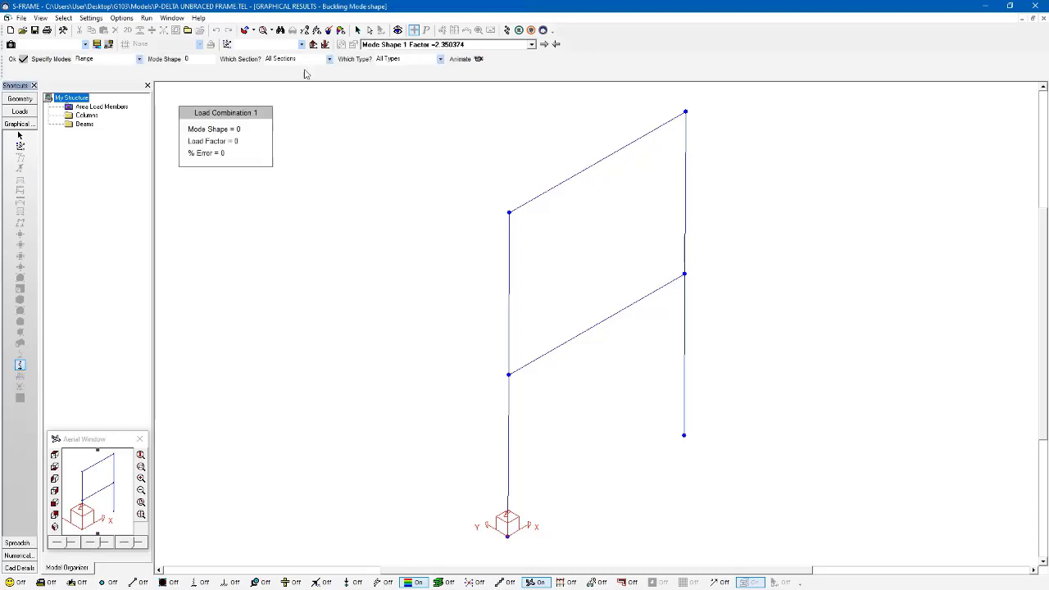
left_click(477, 45)
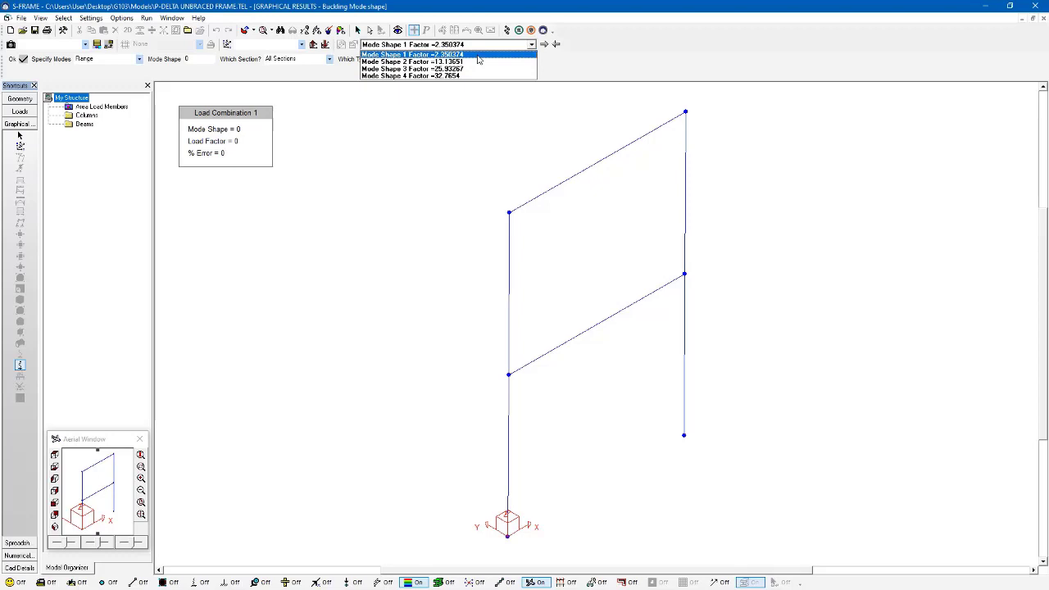
left_click(478, 55)
left_click(405, 61)
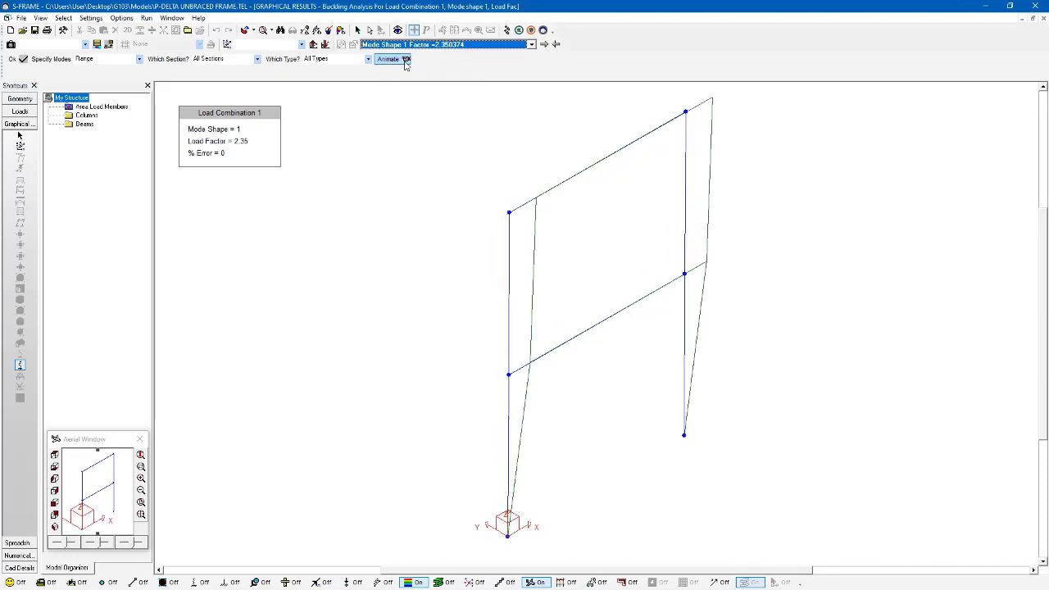
left_click(427, 45)
left_click(420, 62)
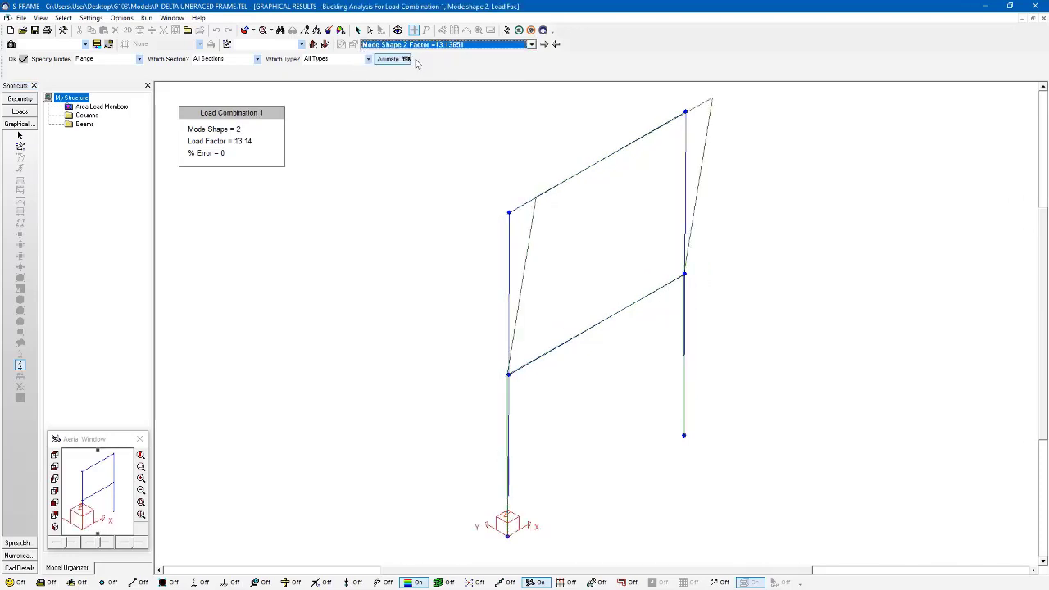
- Open the buckling results in S-VIEW and orbit the frame to a nearly frontal view
left_click(146, 17)
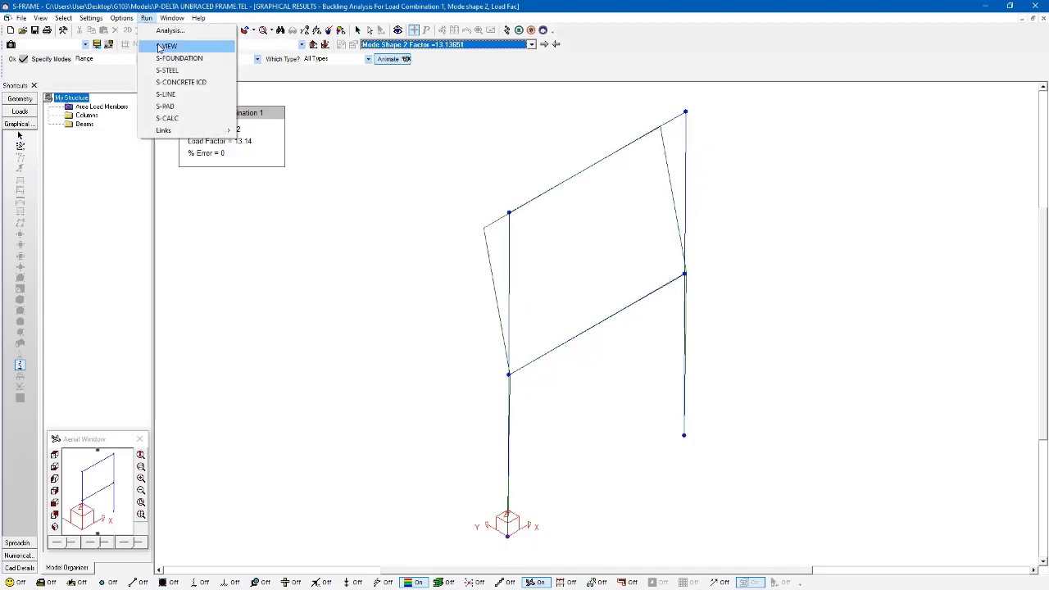
left_click(160, 47)
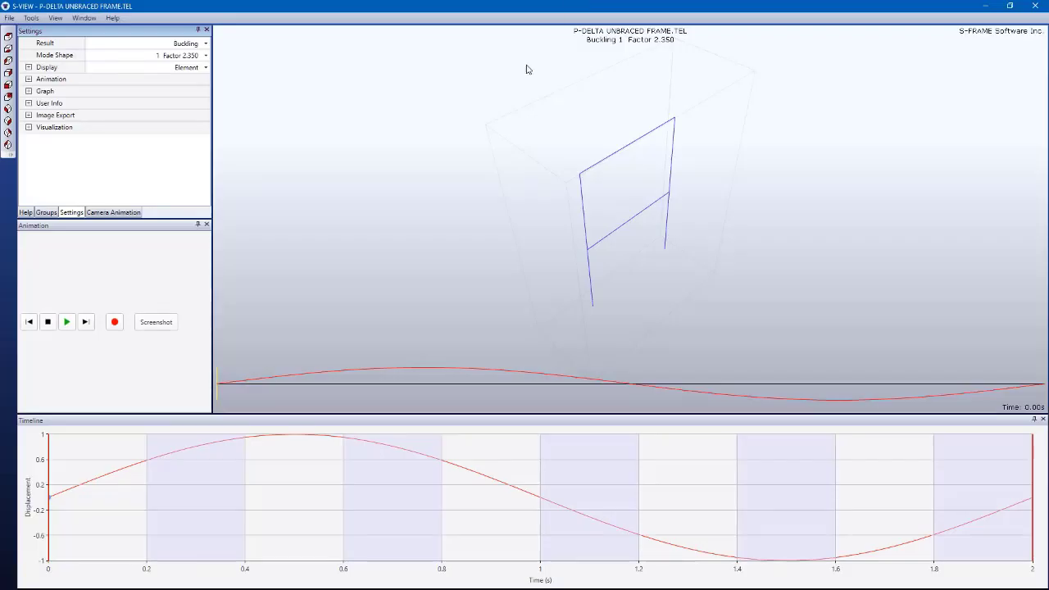
left_click_drag(526, 222, 501, 174)
middle_click_drag(519, 200, 495, 177)
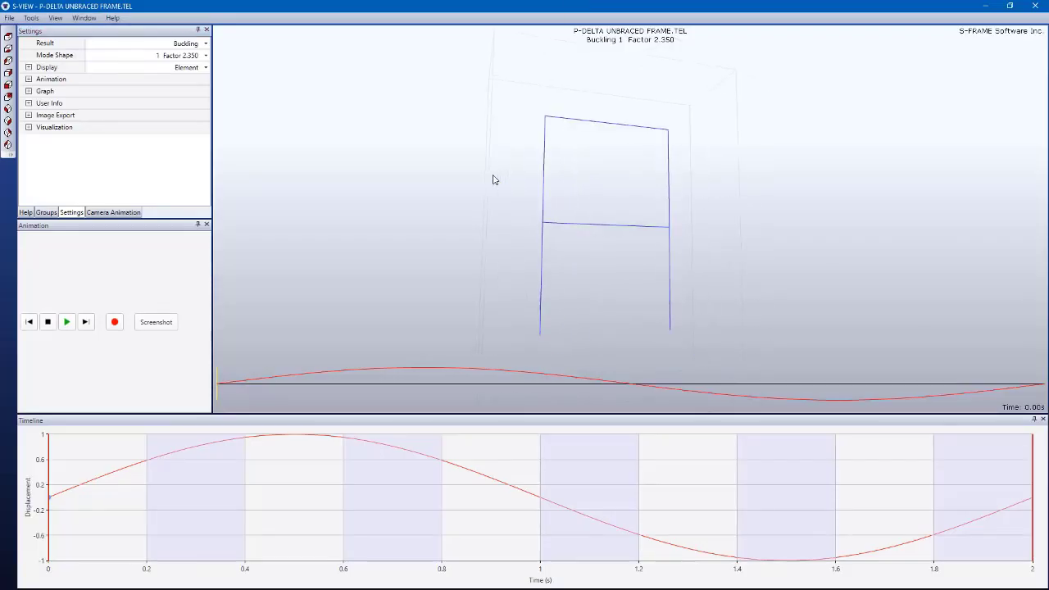
left_click_drag(493, 179, 482, 195)
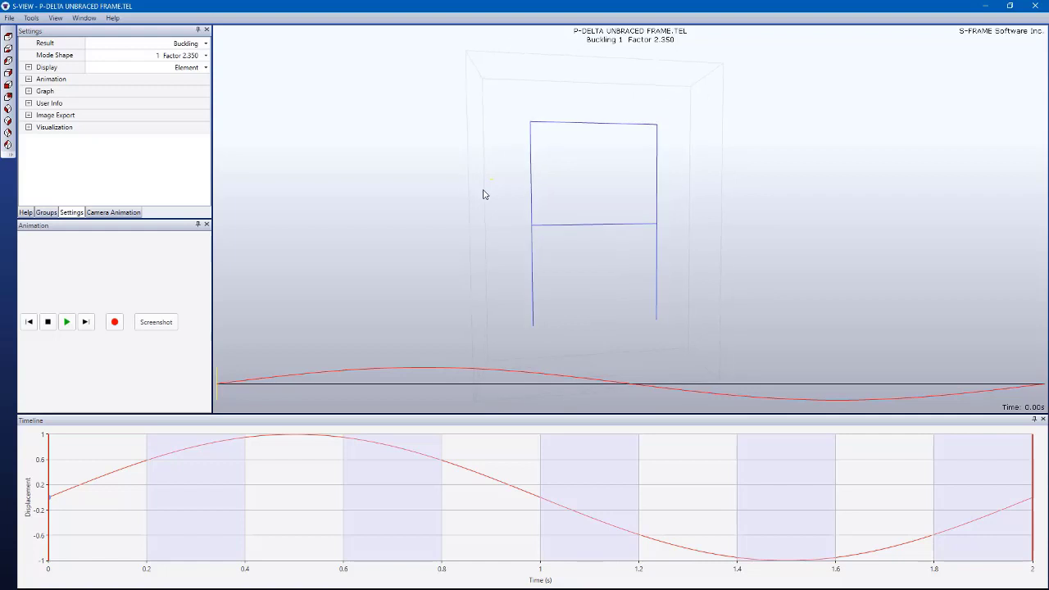
- Set the display to Object and play the animation of buckling mode shape 1
left_click(205, 67)
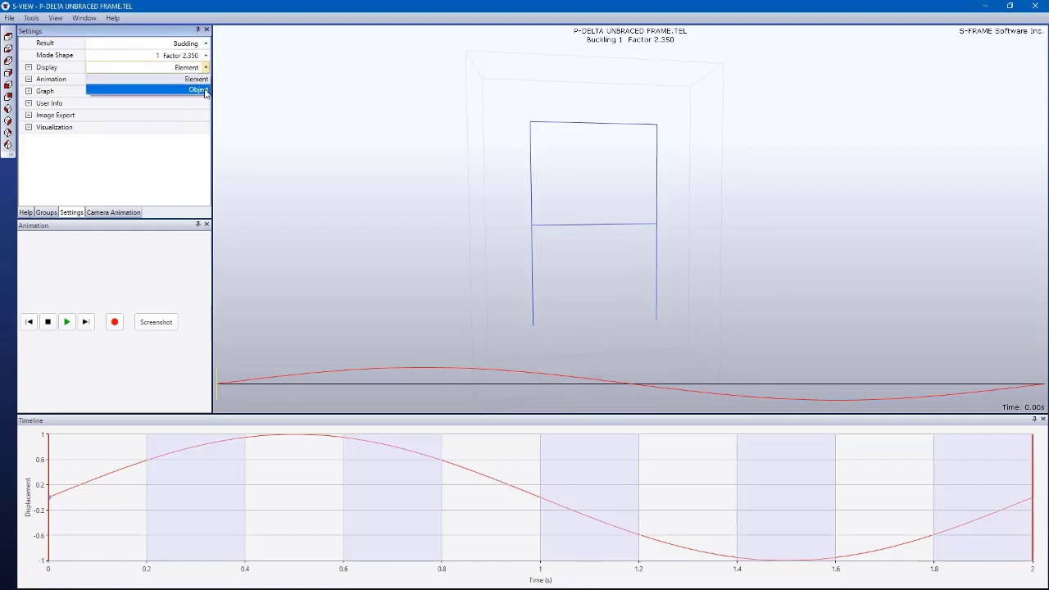
left_click(205, 89)
left_click(66, 321)
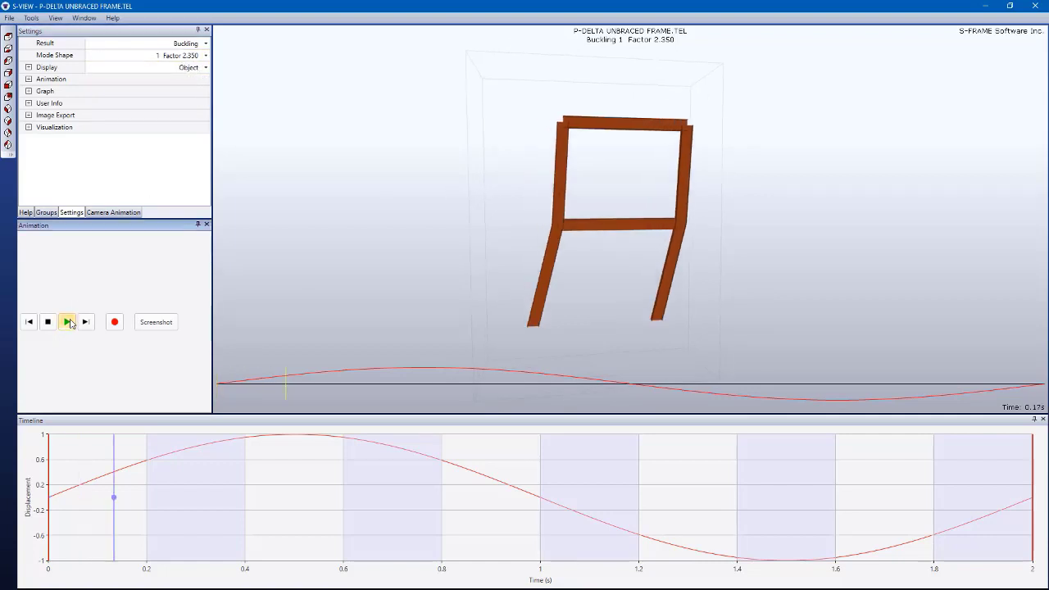
- View the animated buckling mode shapes 2, 3 and 4 in succession
left_click(205, 55)
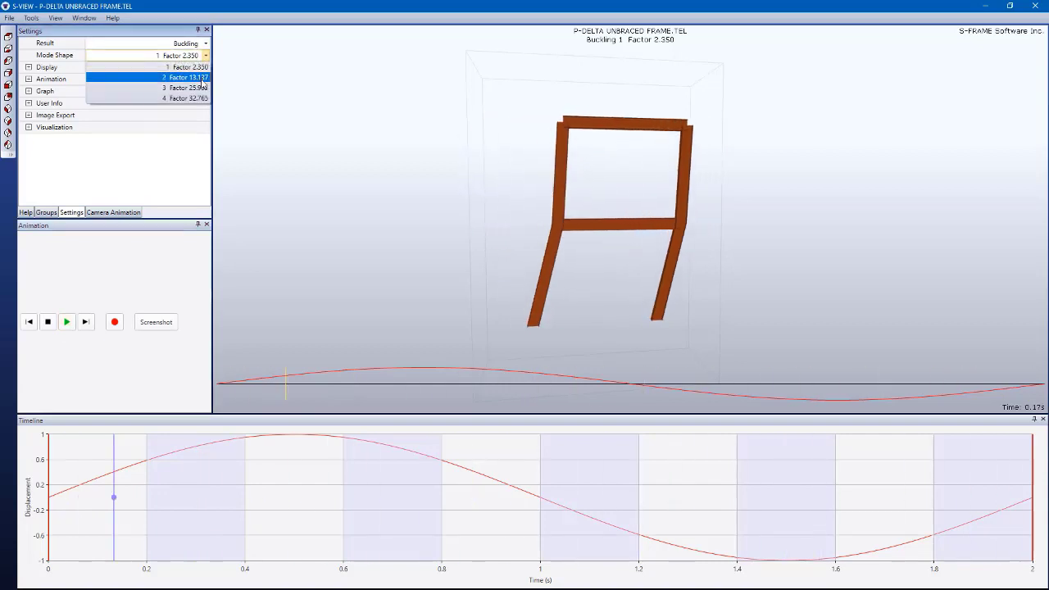
left_click(202, 78)
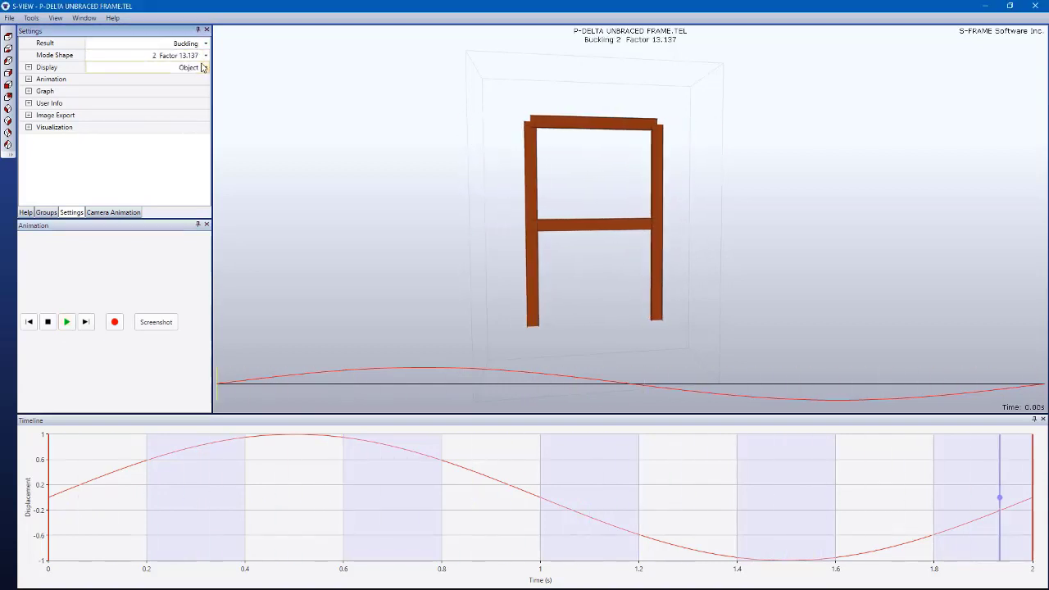
left_click(205, 55)
left_click(201, 90)
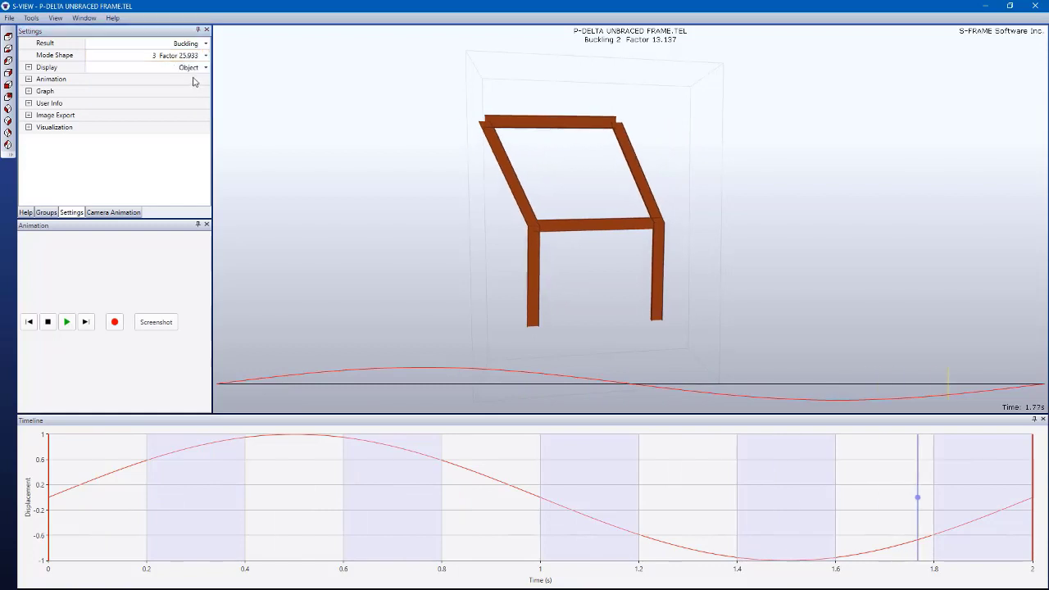
left_click(205, 55)
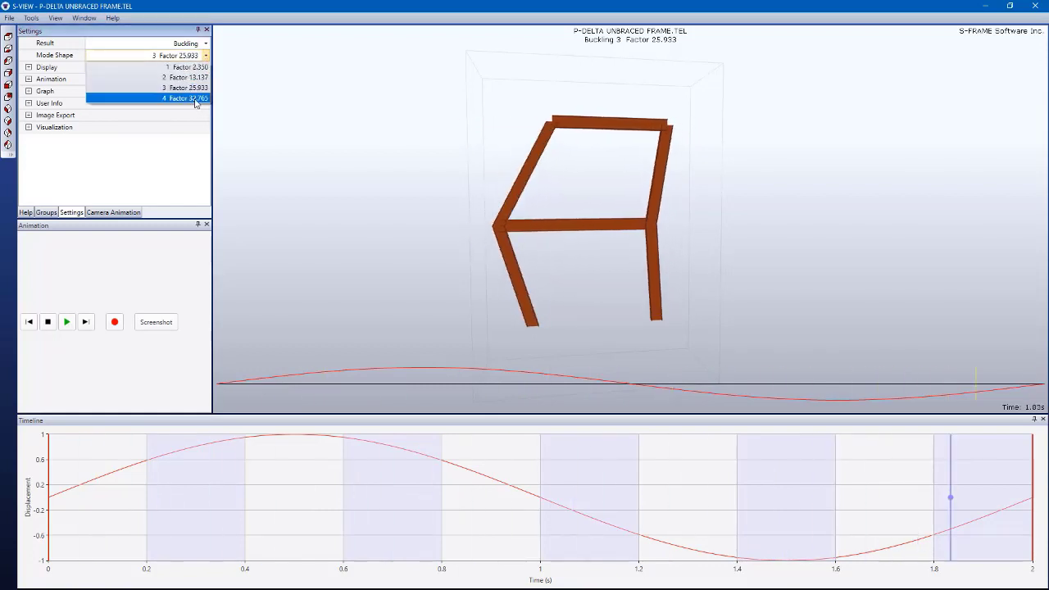
left_click(197, 102)
- Compare the animated buckling mode shapes 1 and 2, finishing with mode shape 1 displayed
left_click(205, 55)
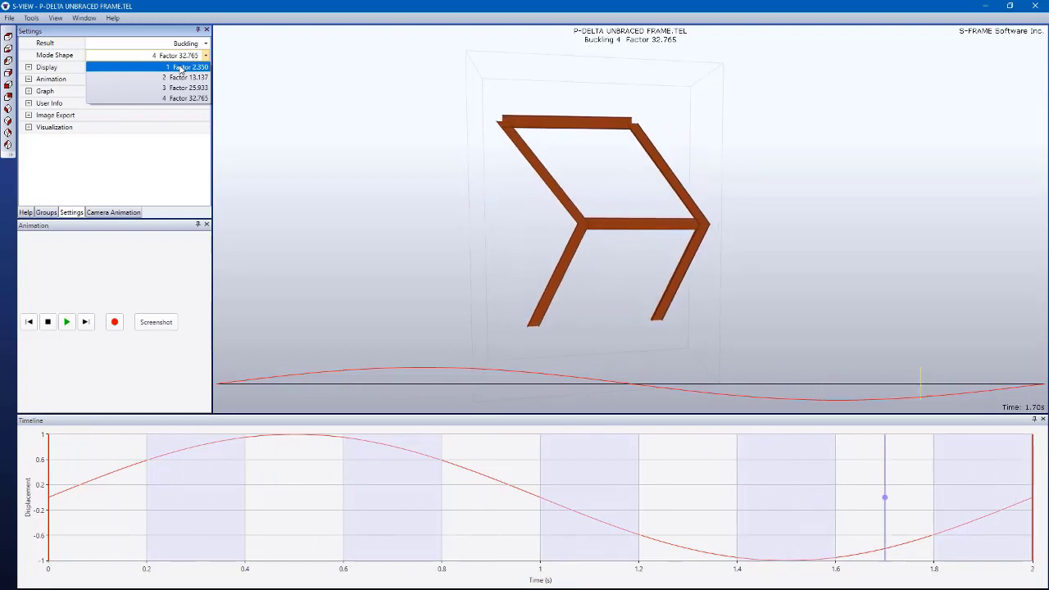
left_click(181, 68)
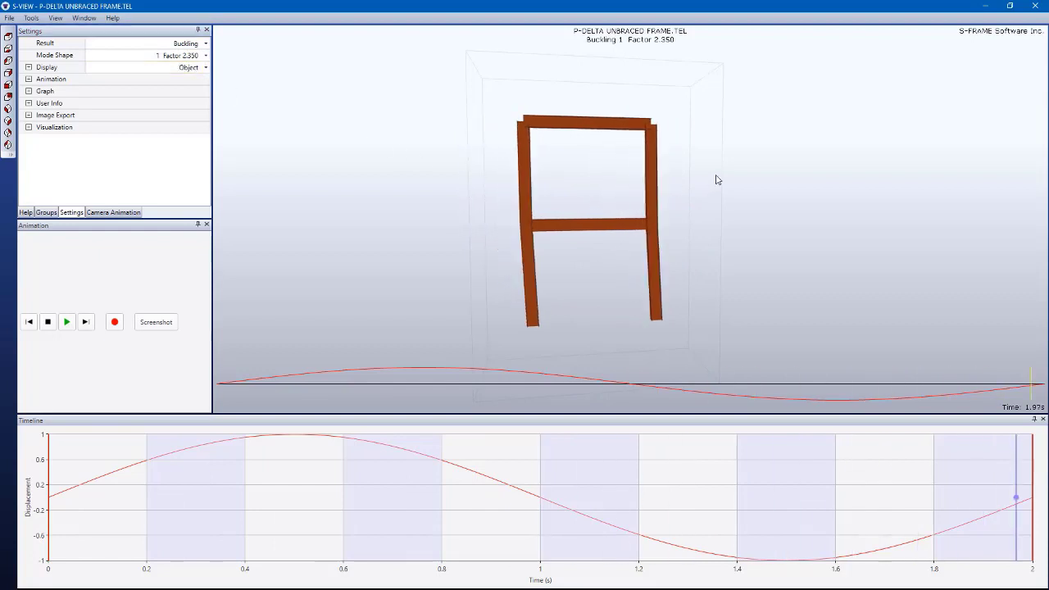
left_click(200, 56)
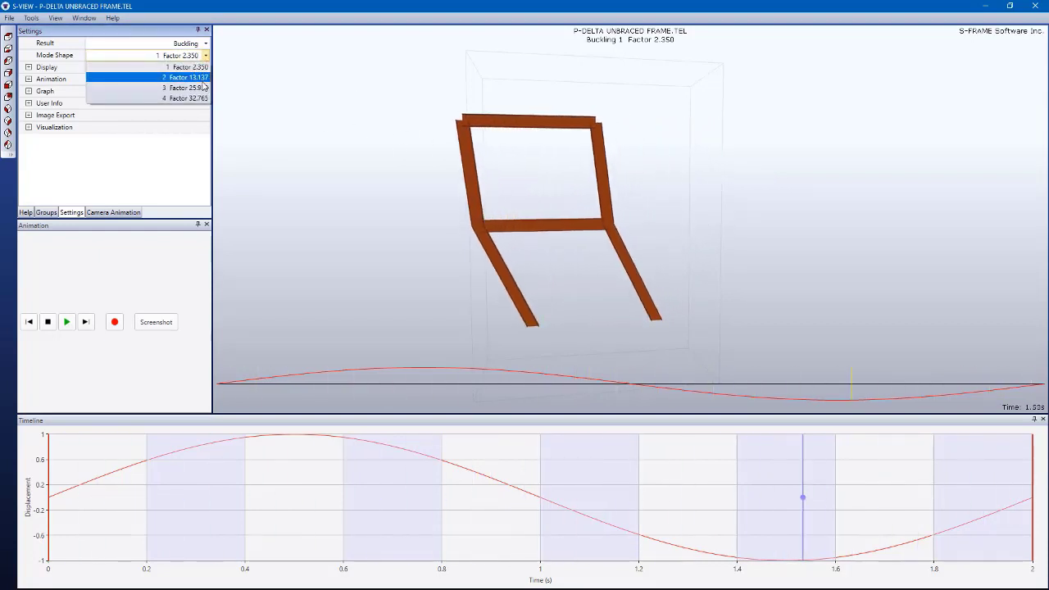
left_click(201, 78)
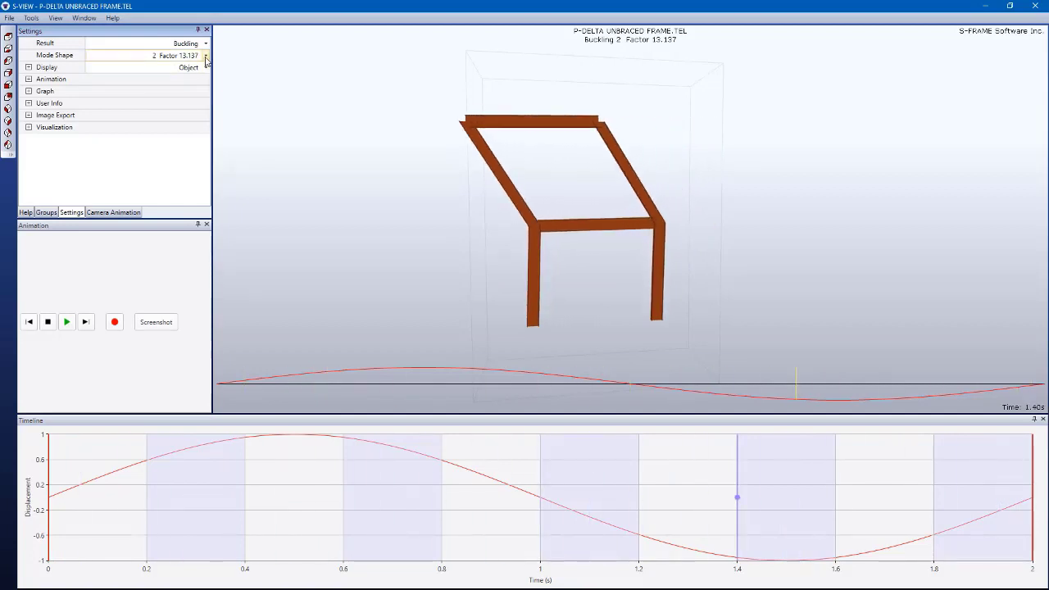
left_click(206, 56)
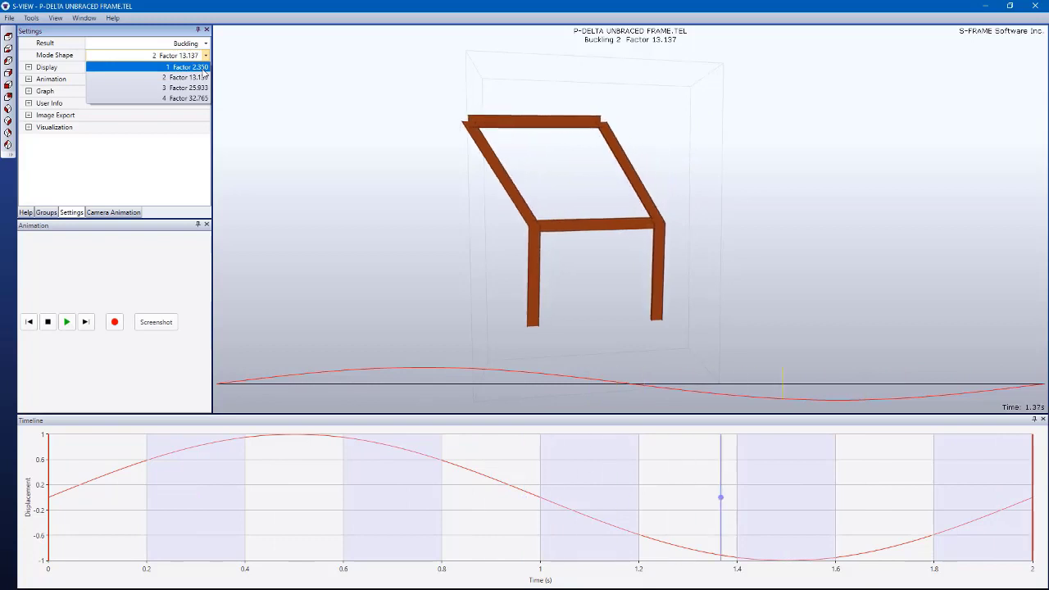
left_click(196, 67)
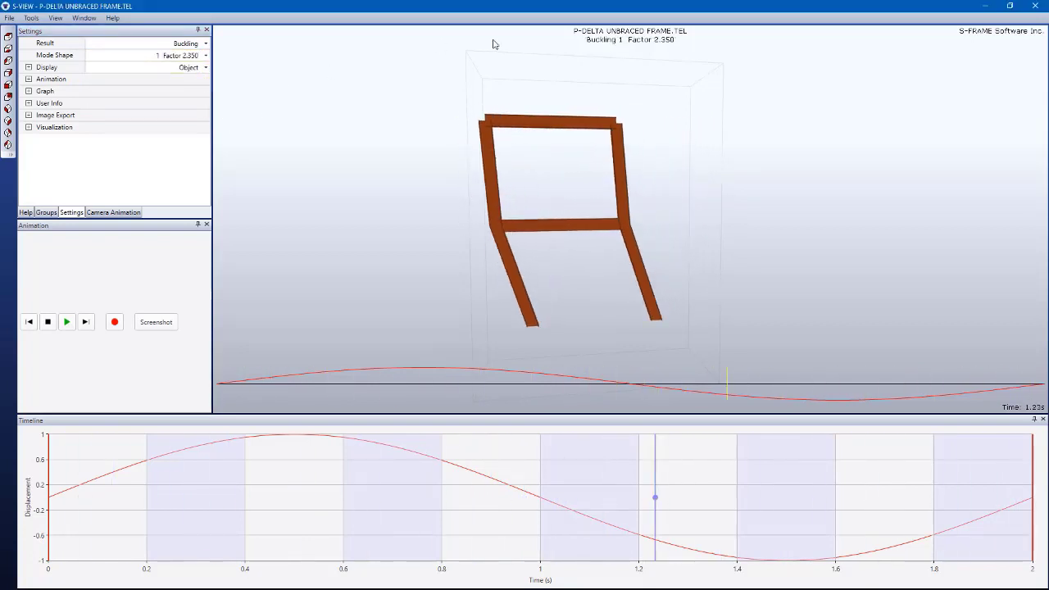
- Close S-VIEW, return to the graphical results in S-FRAME and display buckling mode shape 1
left_click(1036, 6)
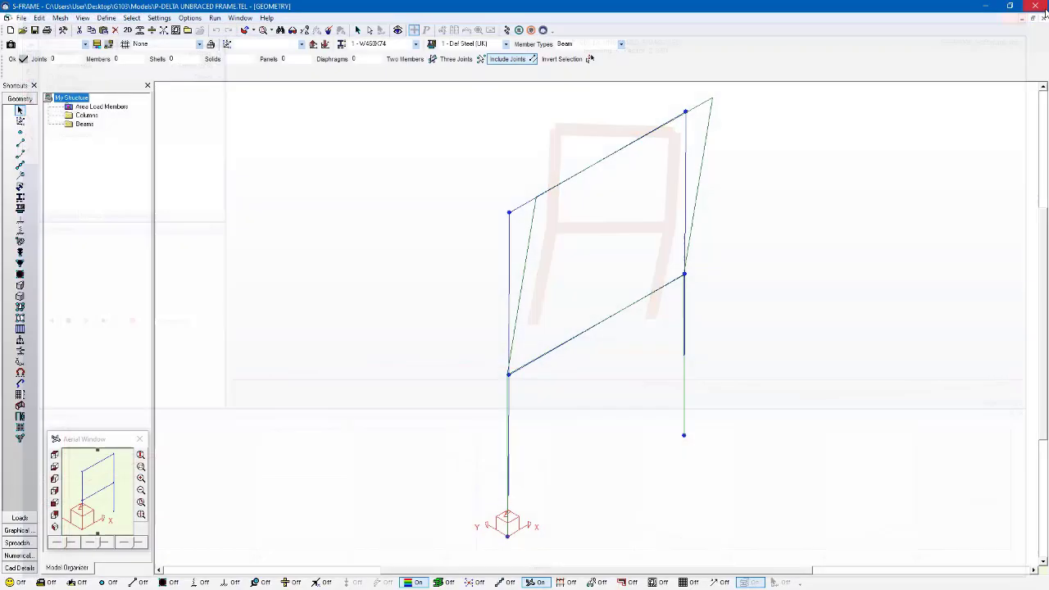
left_click(33, 532)
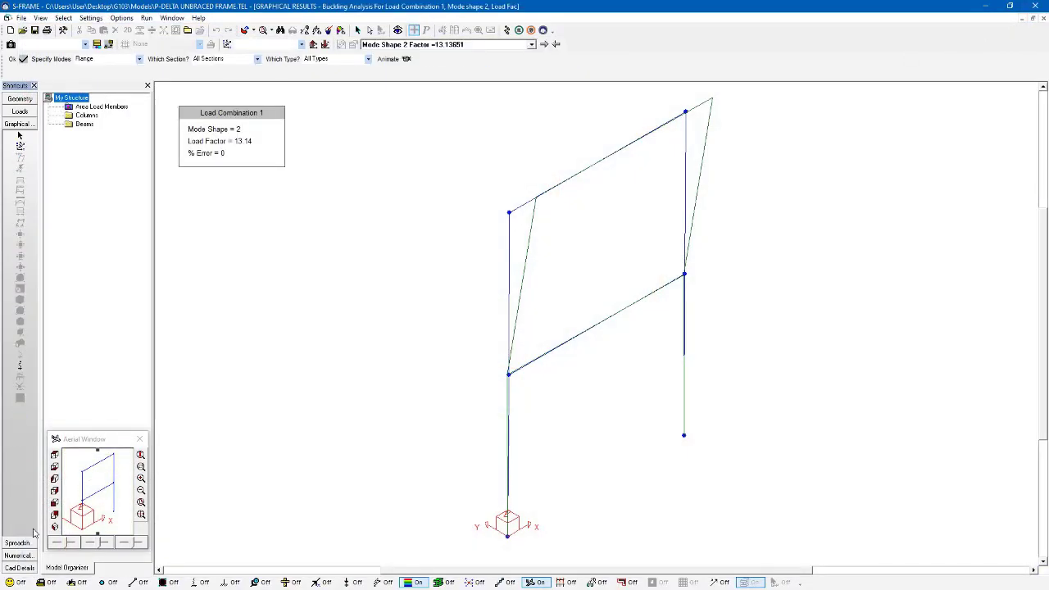
left_click(451, 46)
left_click(450, 55)
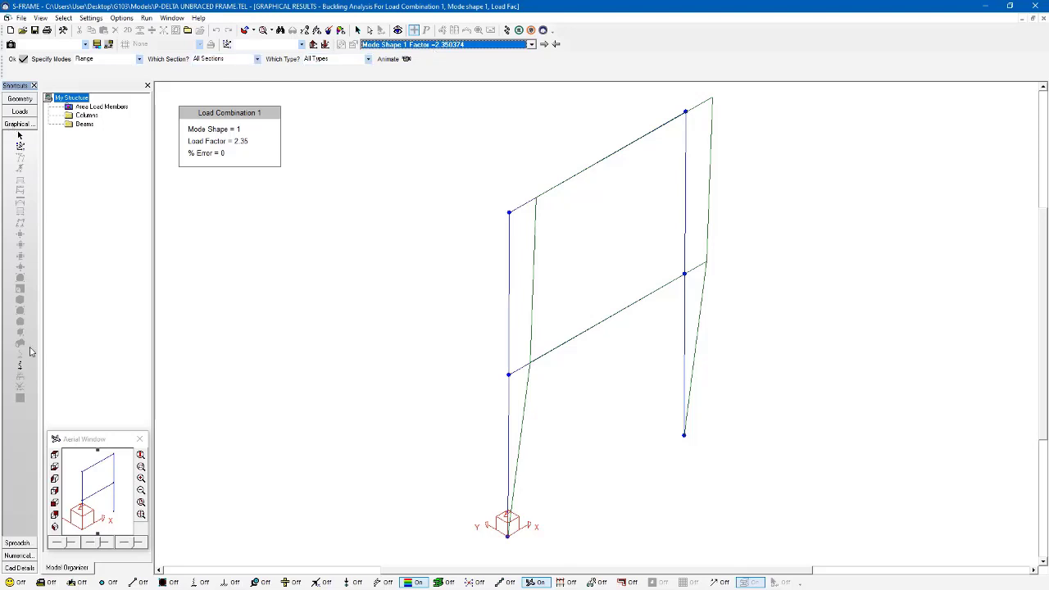
- In the load combinations spreadsheet, set both load case factors of the Gravity+Lateral combination to 2.36
left_click(18, 544)
left_click(20, 150)
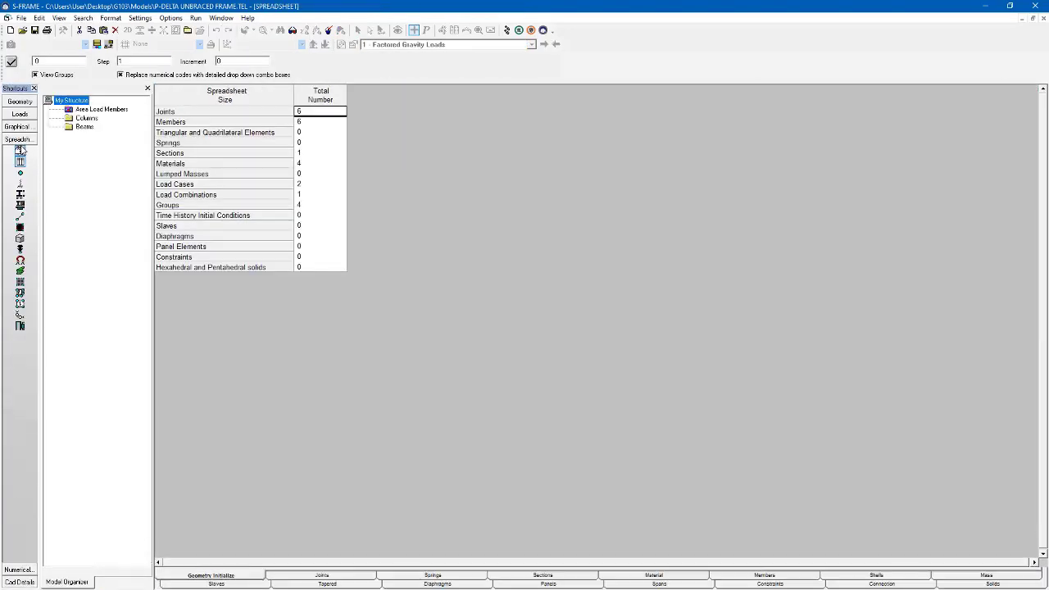
left_click(21, 150)
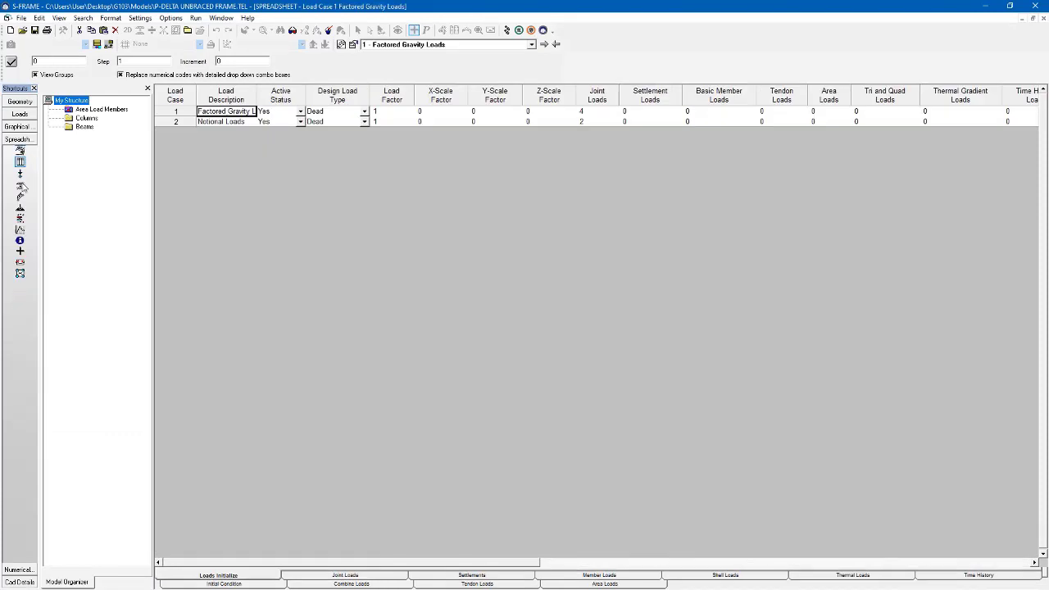
left_click(20, 252)
left_click(523, 109)
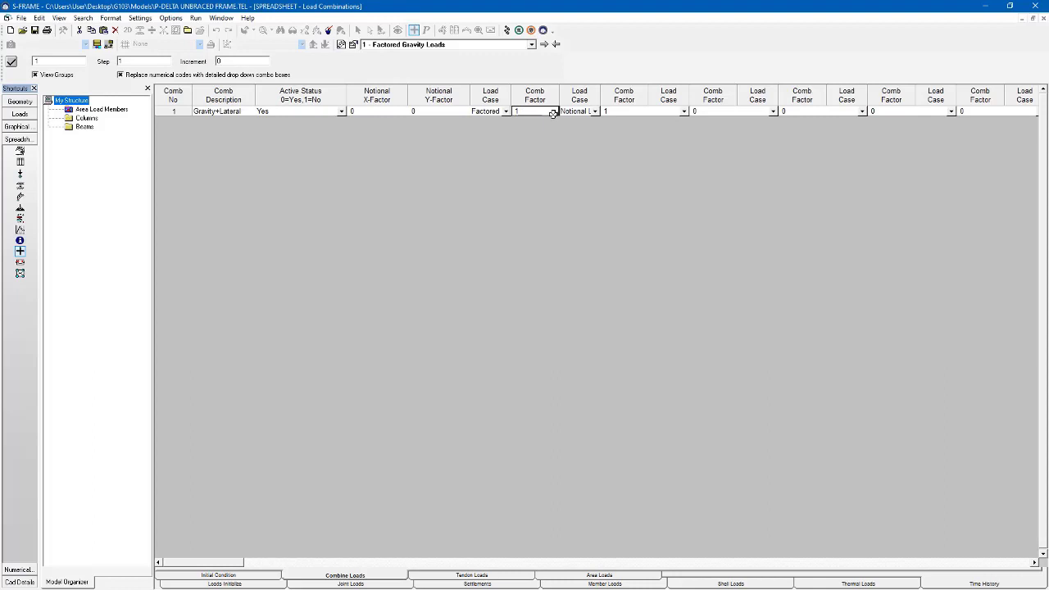
type("2.36")
left_click(623, 109)
type("2.36")
- Run the P-Delta Buckling analysis for the Gravity+Lateral combination with 4 modes and animate mode shape 1
left_click(506, 30)
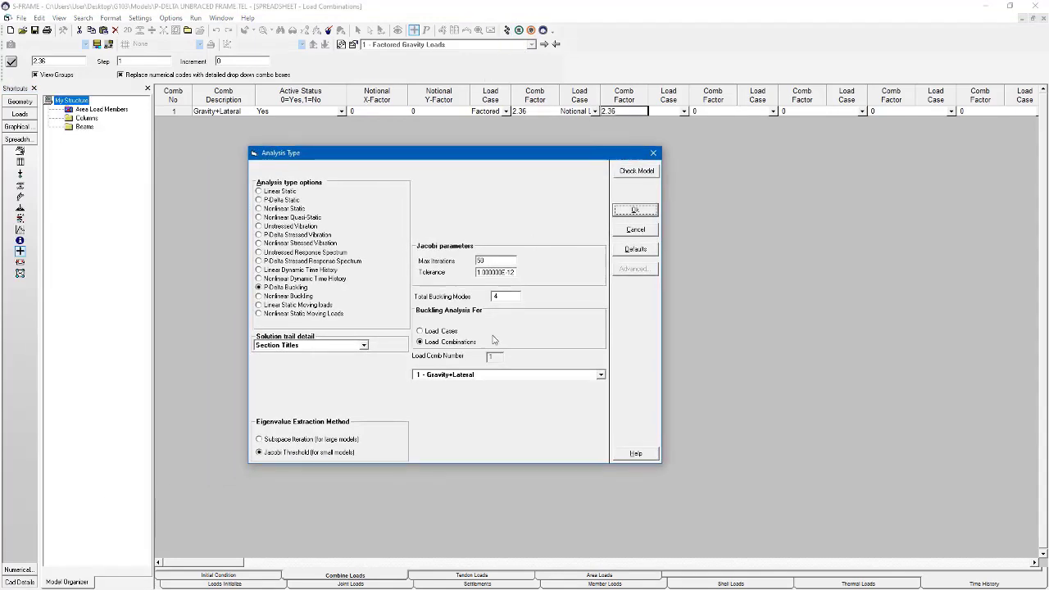
left_click(635, 210)
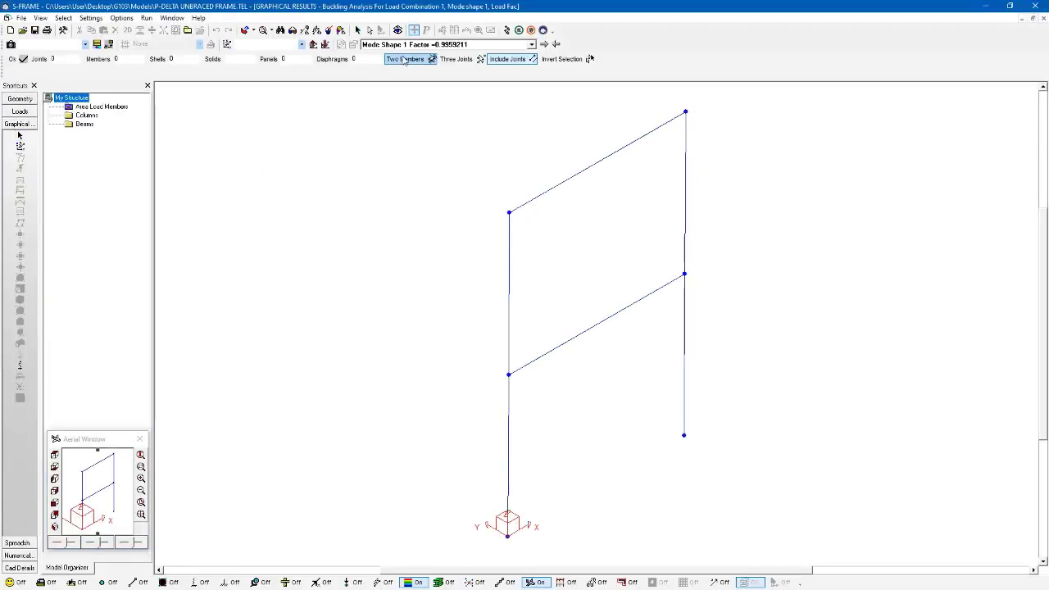
left_click(418, 45)
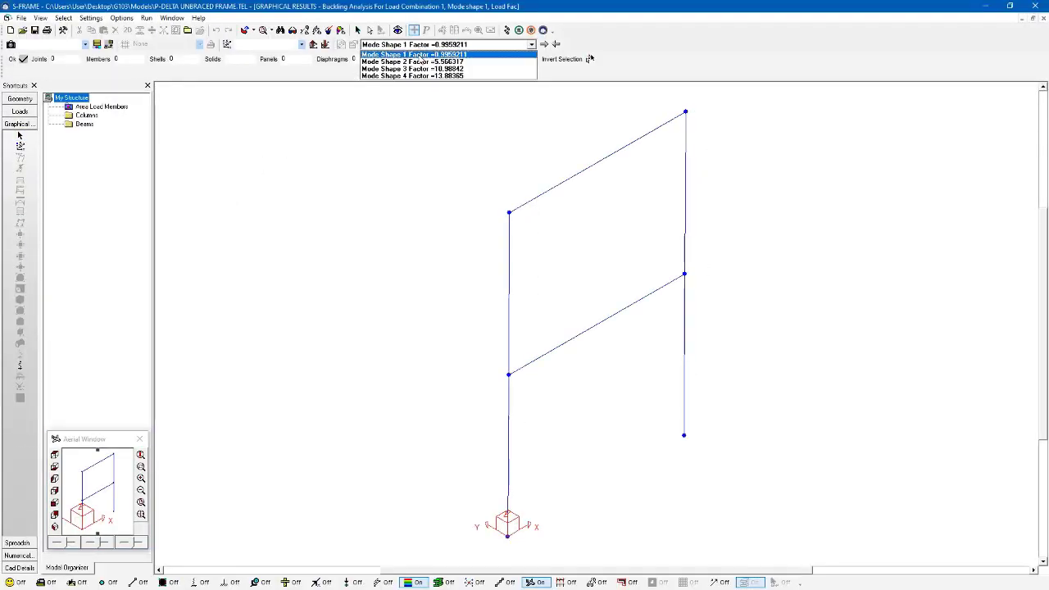
left_click(418, 52)
left_click(20, 365)
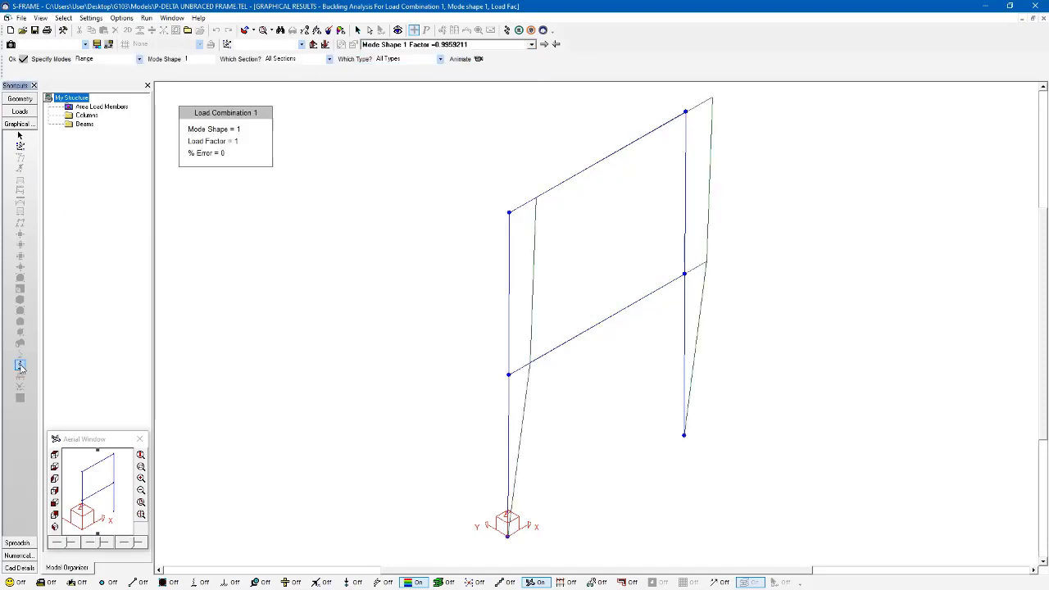
left_click(464, 60)
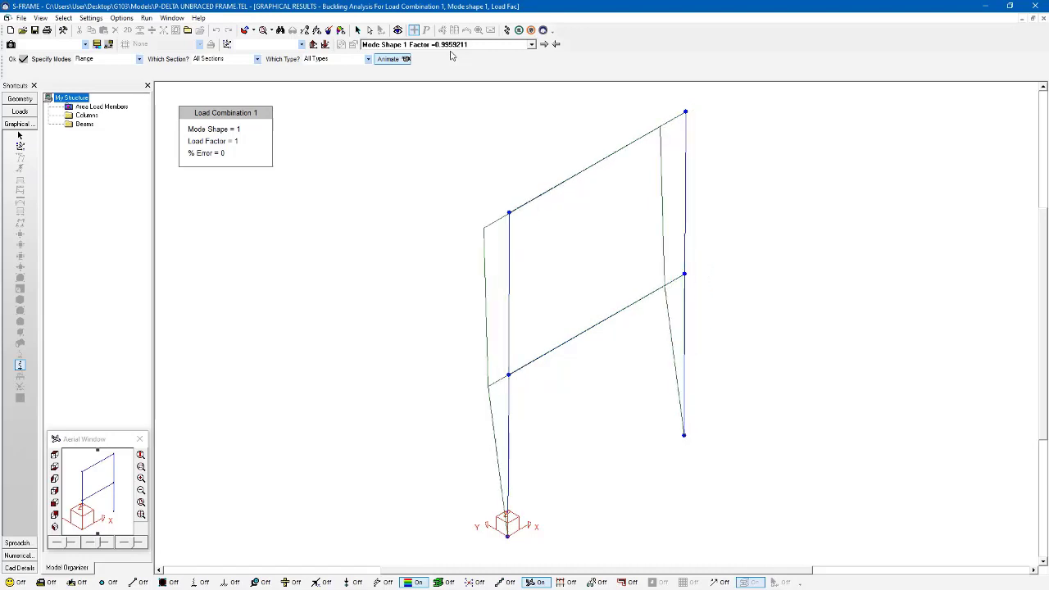
- Run a P-Delta Static analysis of the unbraced frame and display the X deflections for the Gravity+Lateral combination
left_click(508, 31)
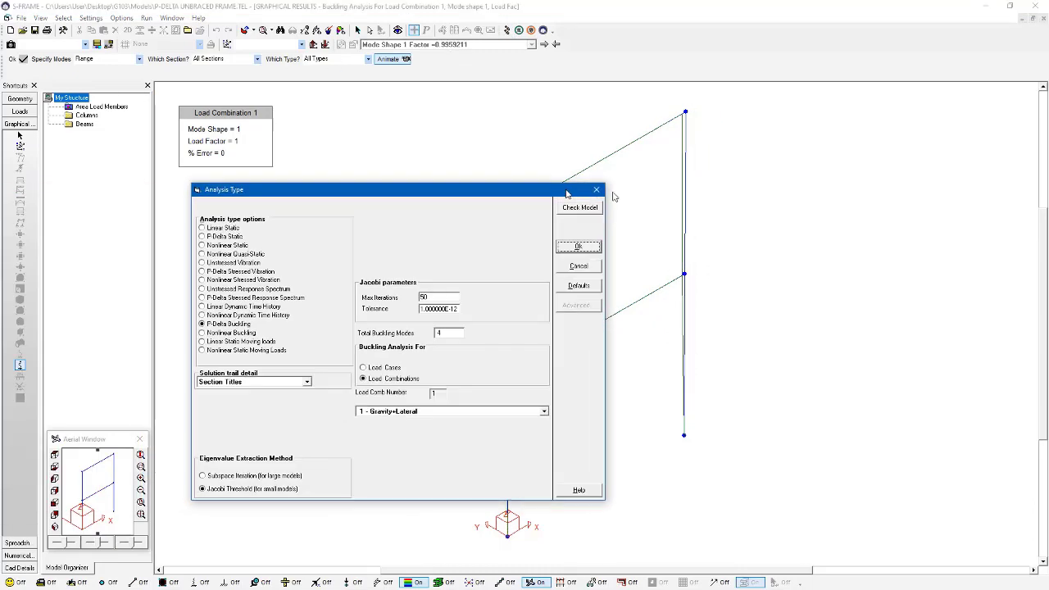
left_click(318, 223)
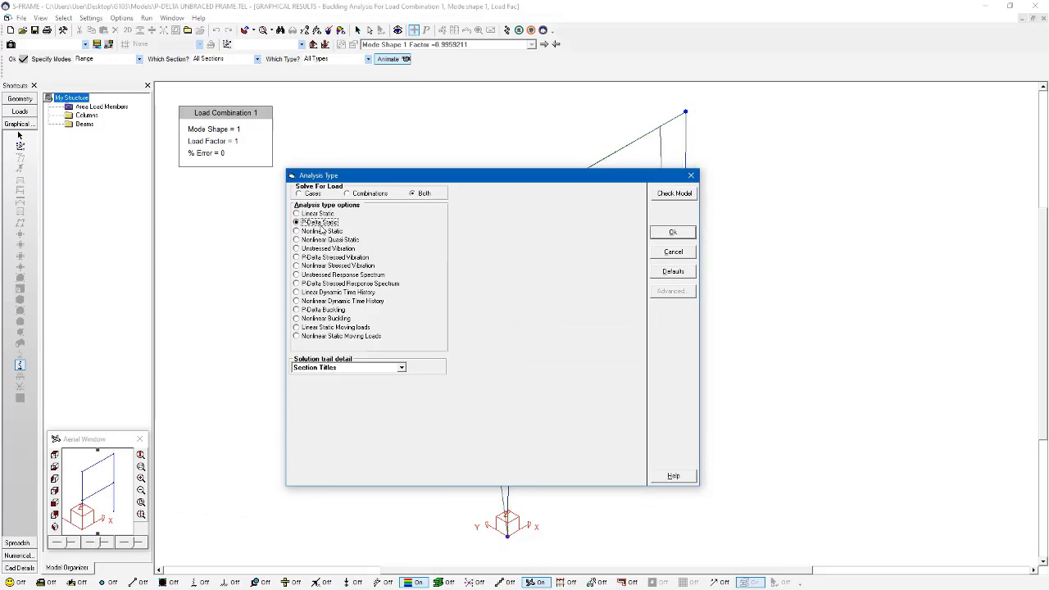
left_click(670, 232)
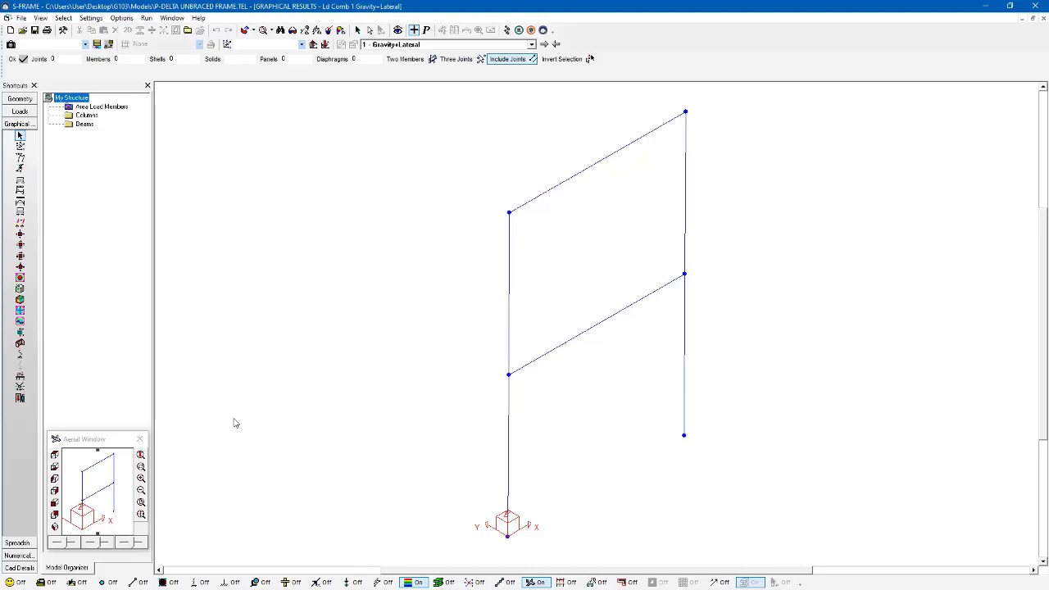
left_click(108, 582)
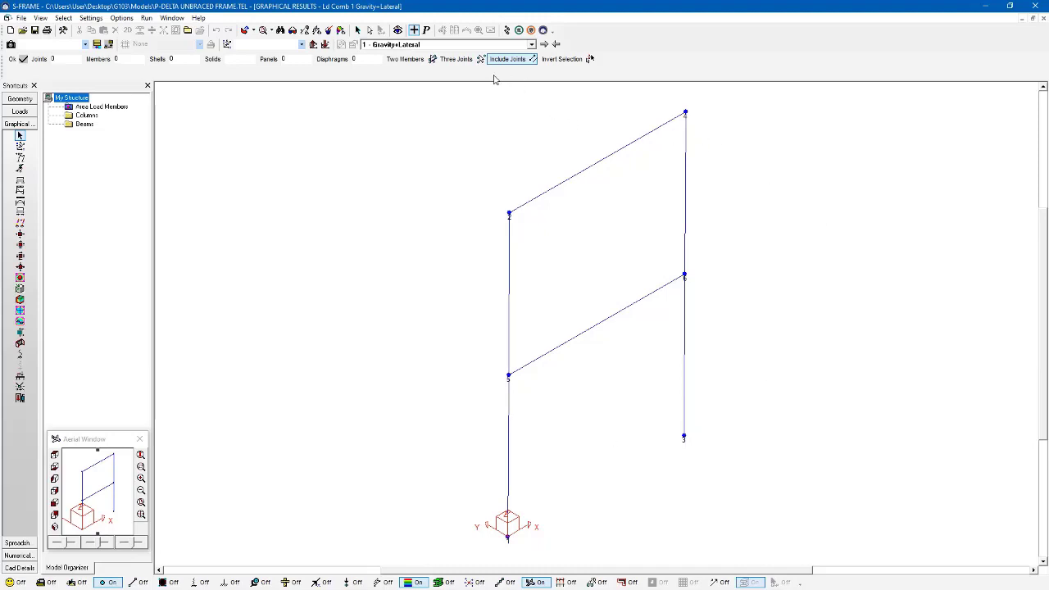
left_click(21, 158)
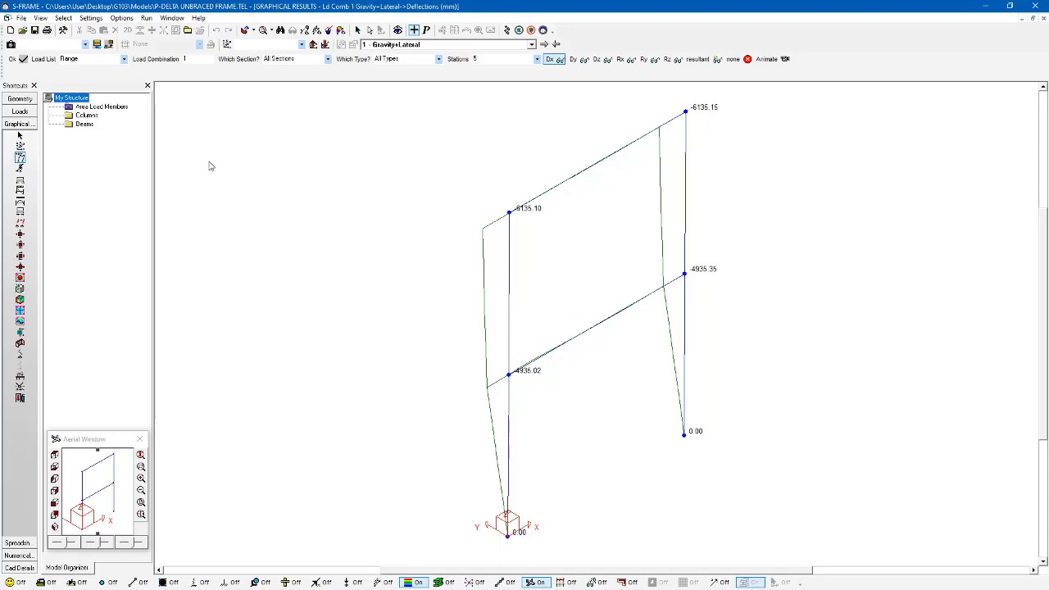
- In the geometry, add one diagonal Truss member per storey, each rising from the near column to the far column's next level
left_click(32, 99)
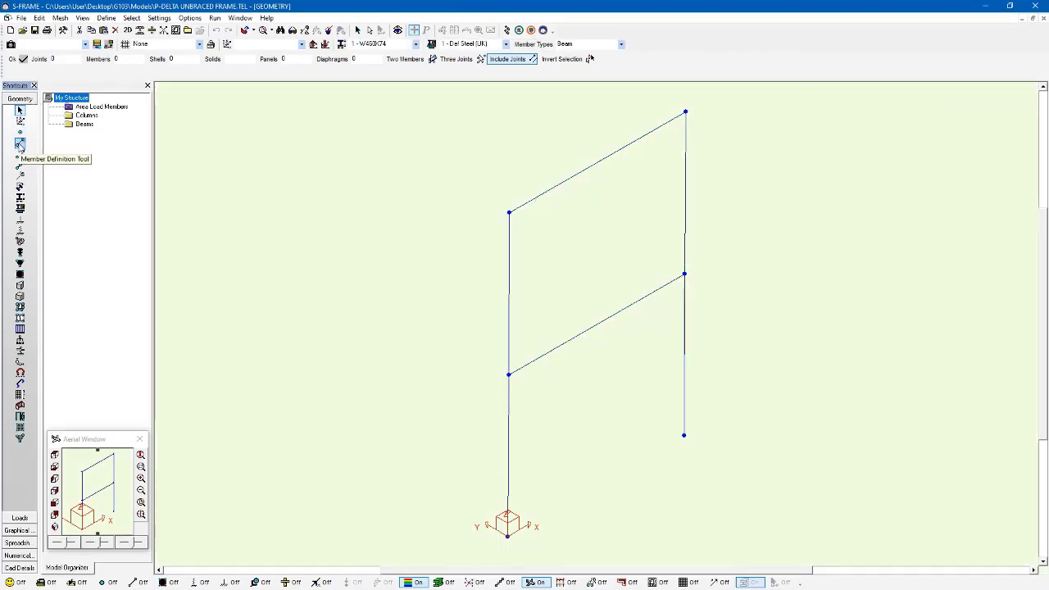
left_click(19, 145)
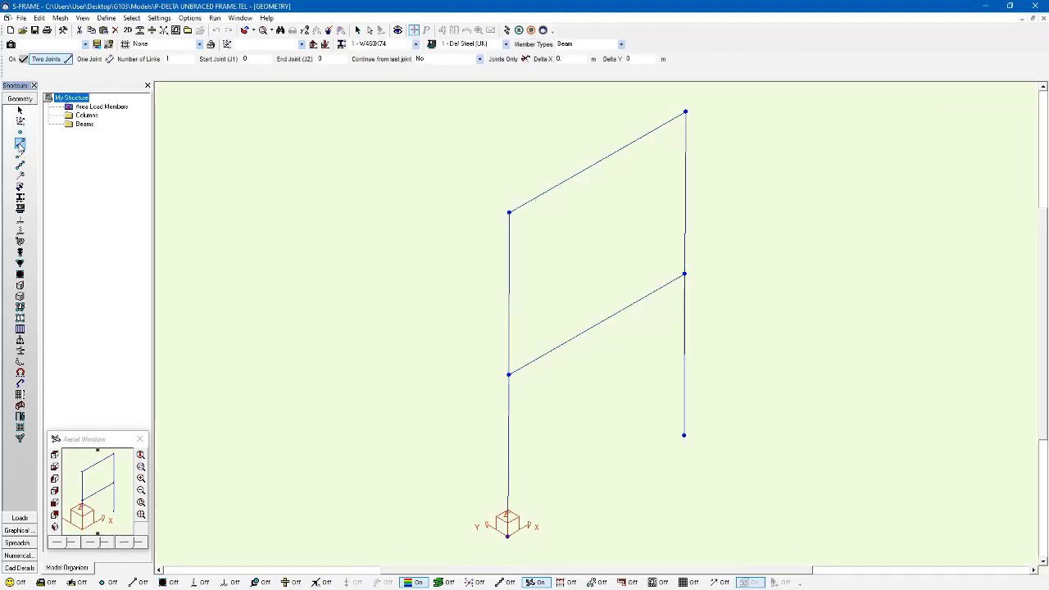
left_click(621, 43)
left_click(612, 62)
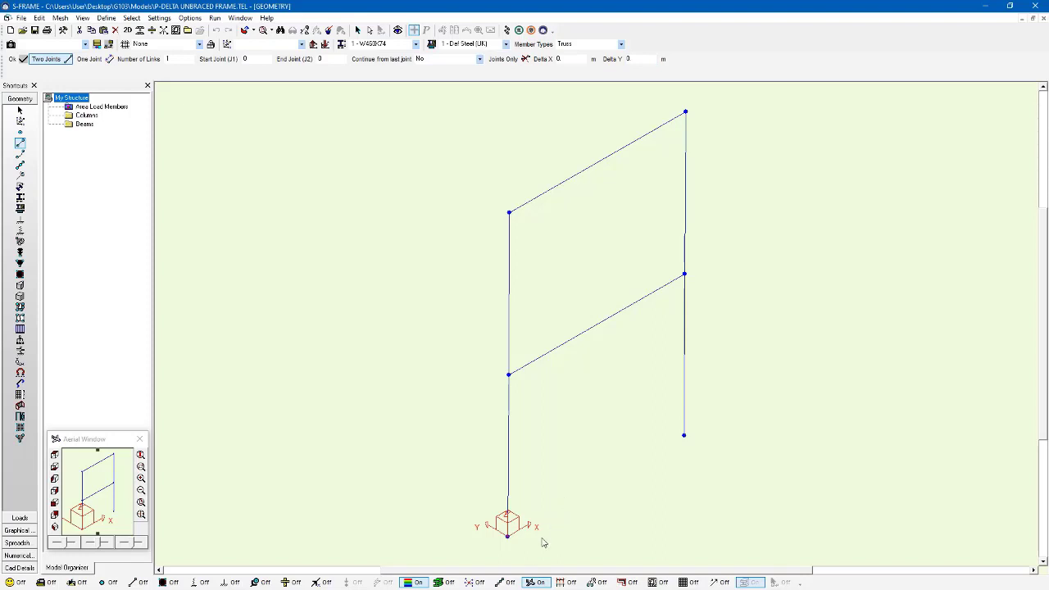
left_click(508, 537)
left_click(684, 274)
left_click(510, 375)
left_click(686, 111)
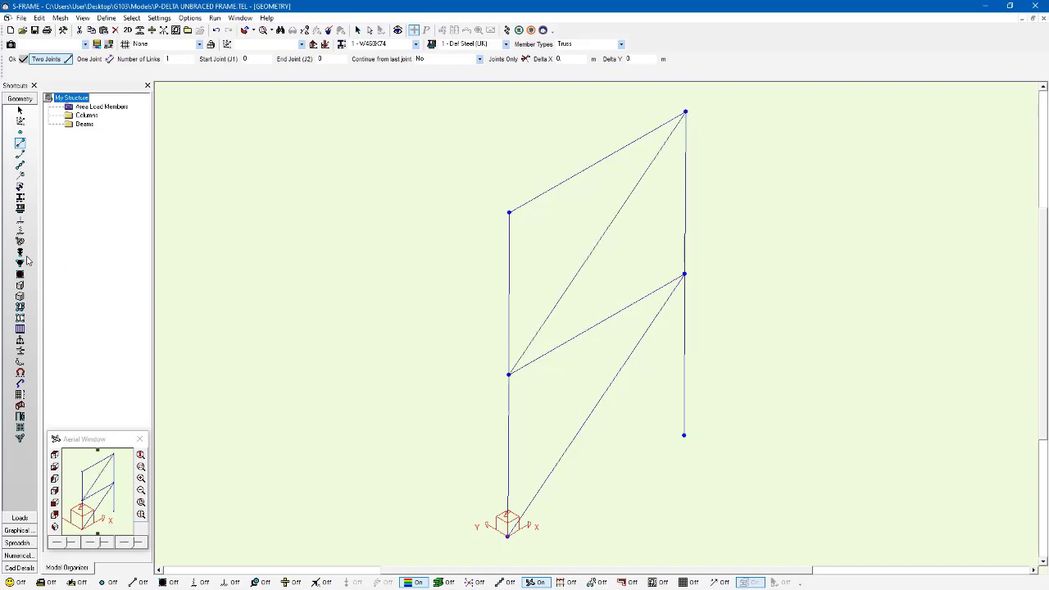
- Add the L127x127x16 angle from the Canadian 2005 steel table to the local section database
left_click(24, 197)
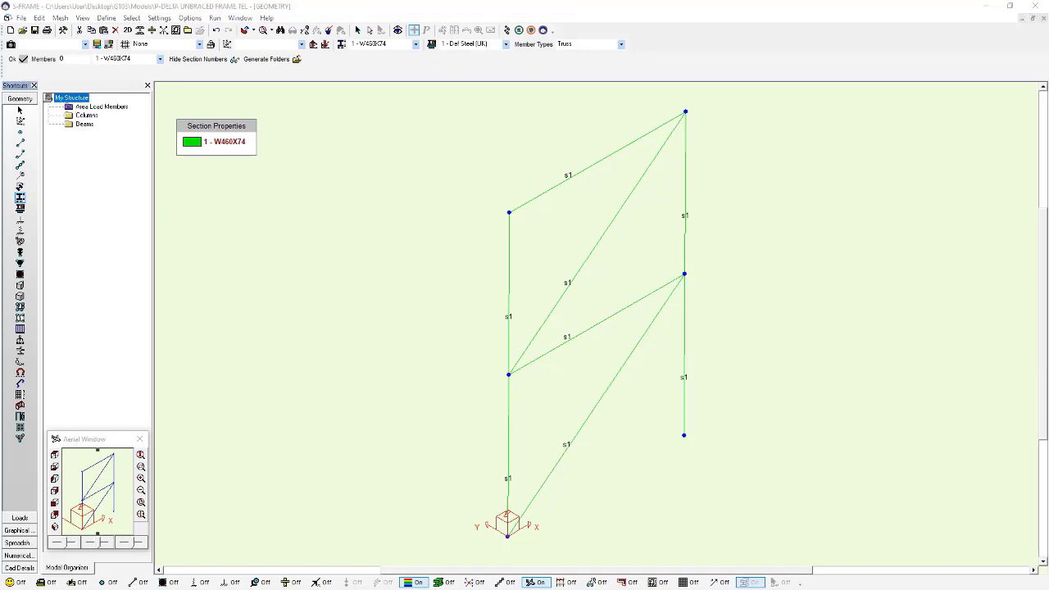
left_click(555, 310)
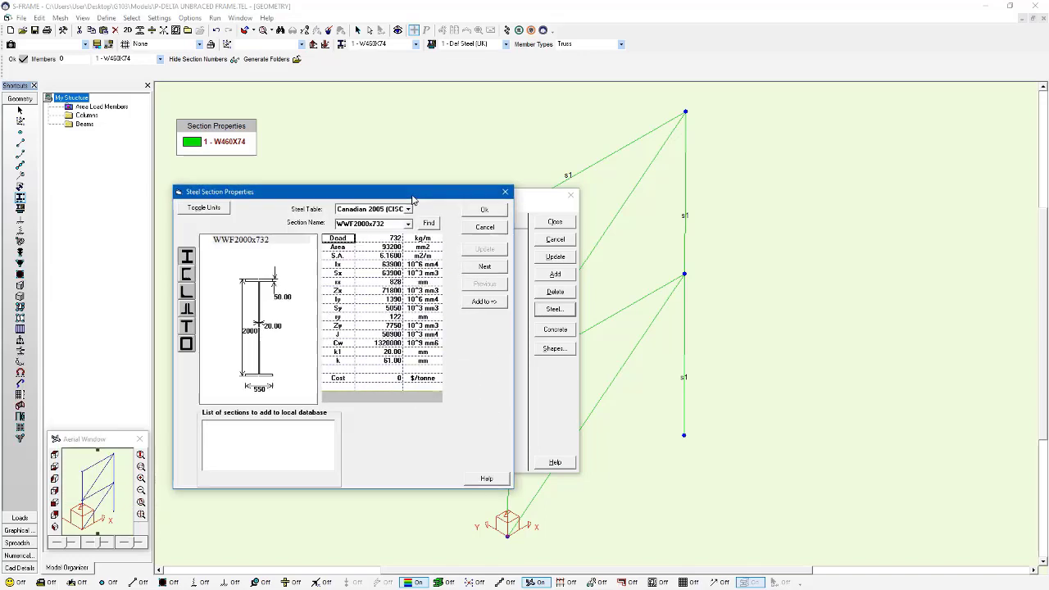
left_click(238, 287)
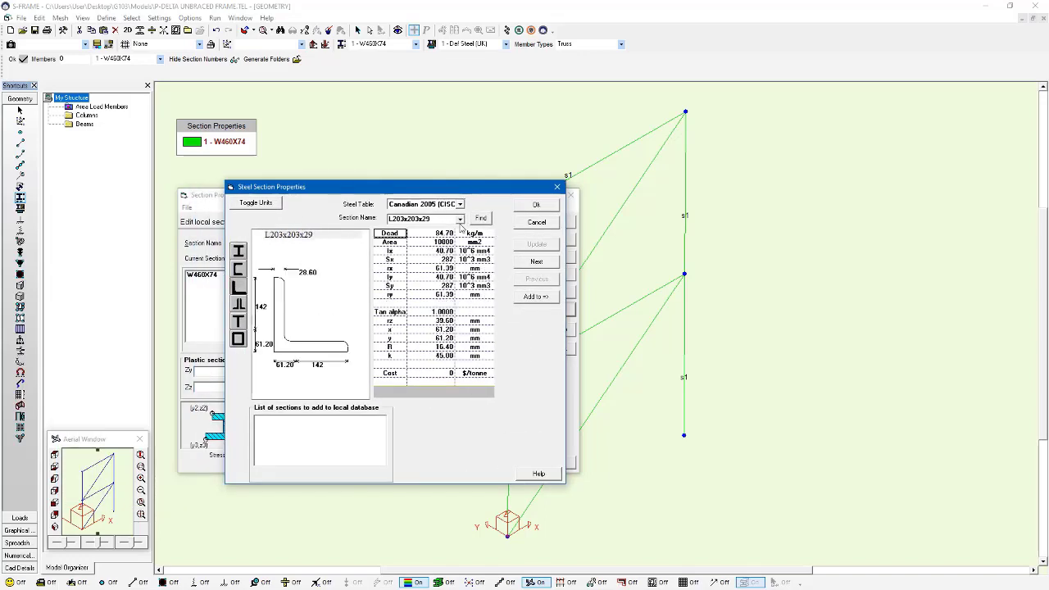
left_click(460, 219)
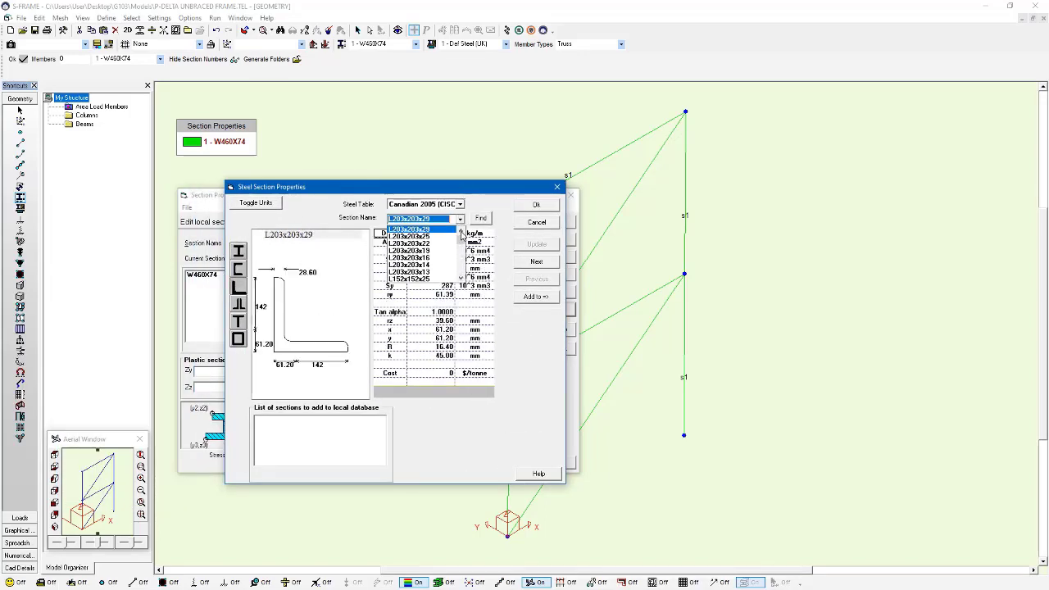
left_click_drag(462, 239, 461, 244)
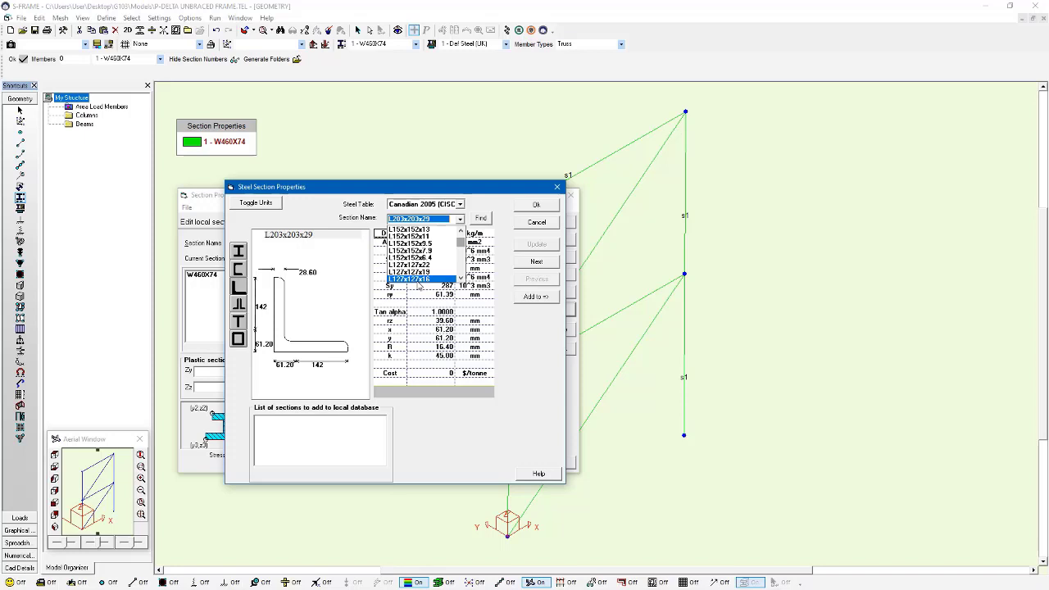
left_click(414, 280)
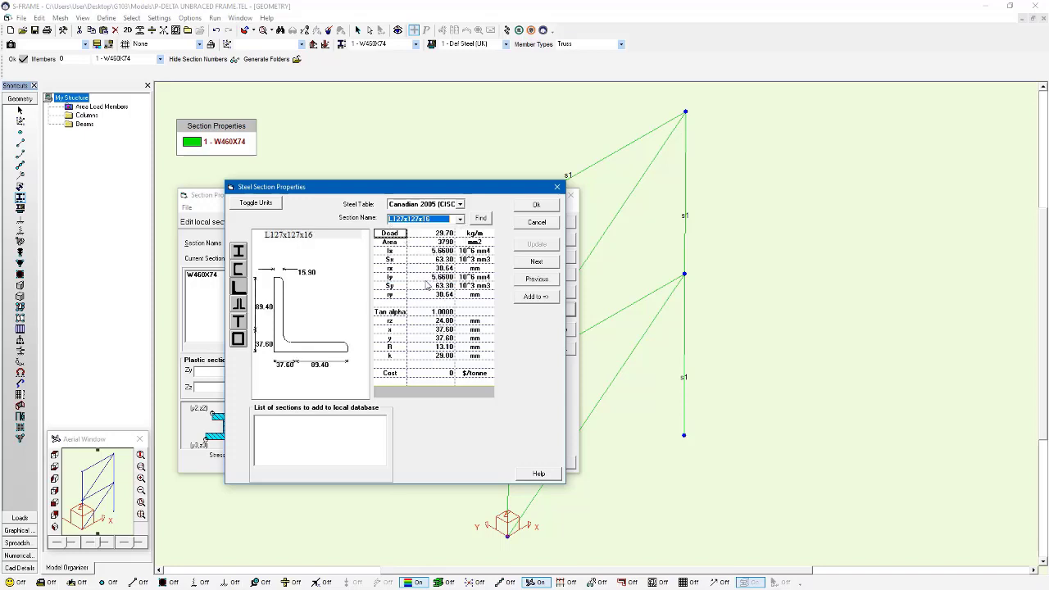
left_click(543, 297)
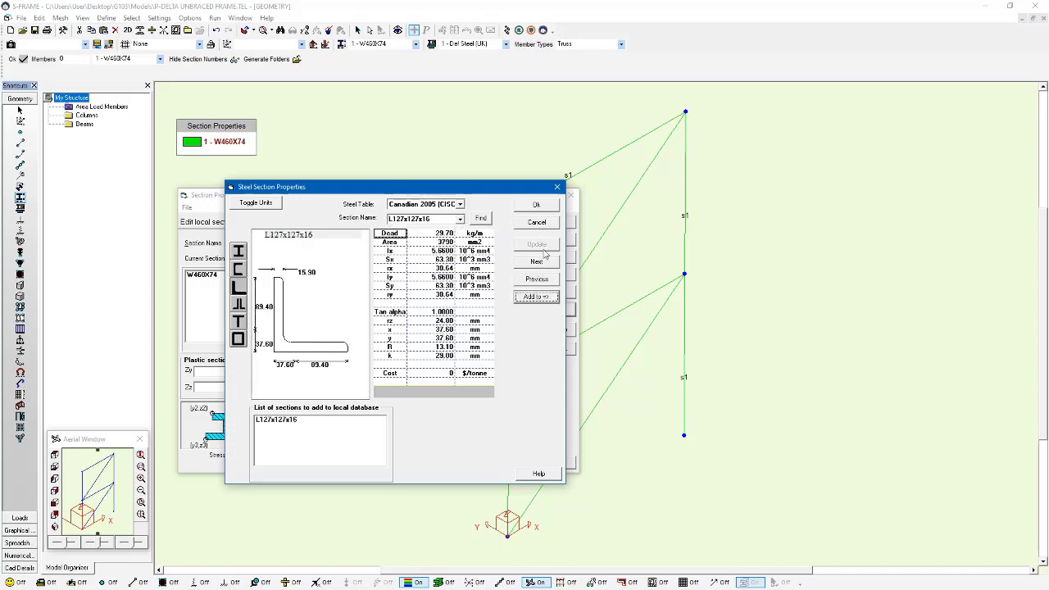
left_click(536, 205)
- Make L127x127x16 the current section, colour it blue and assign it to both diagonal braces
left_click(246, 282)
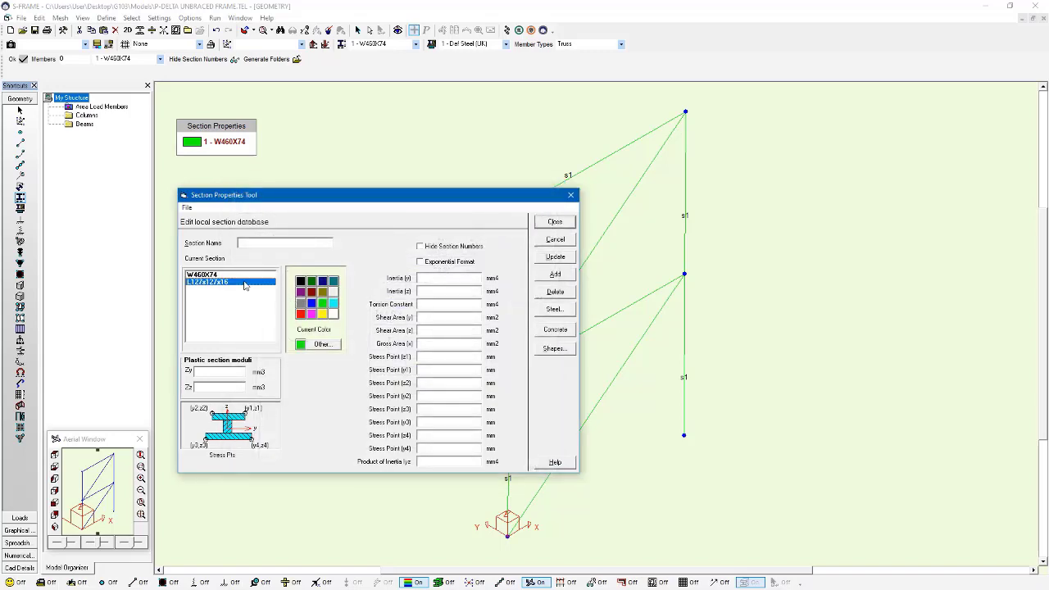
left_click(315, 305)
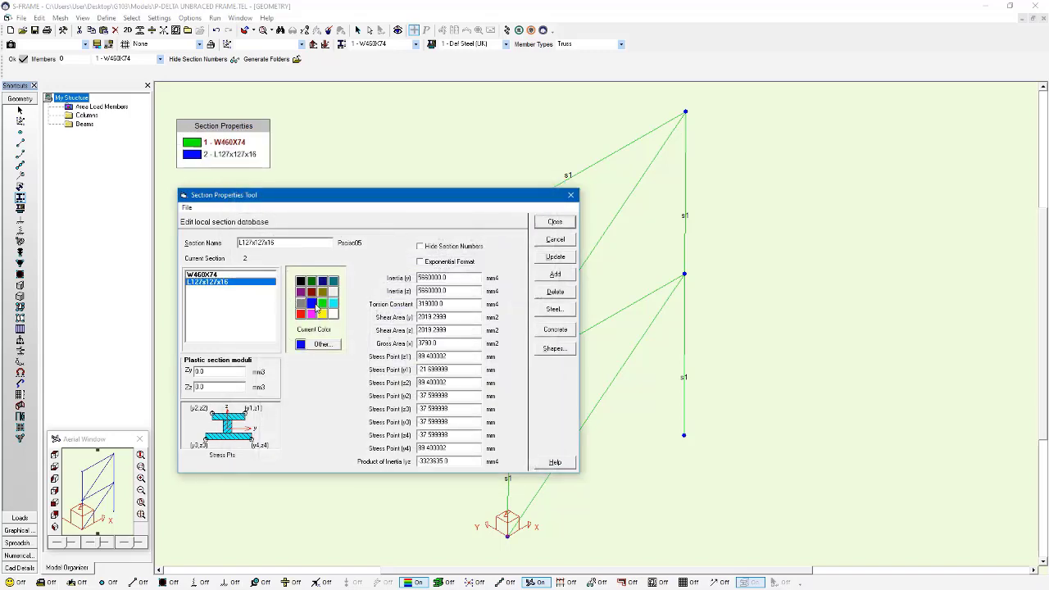
left_click(555, 221)
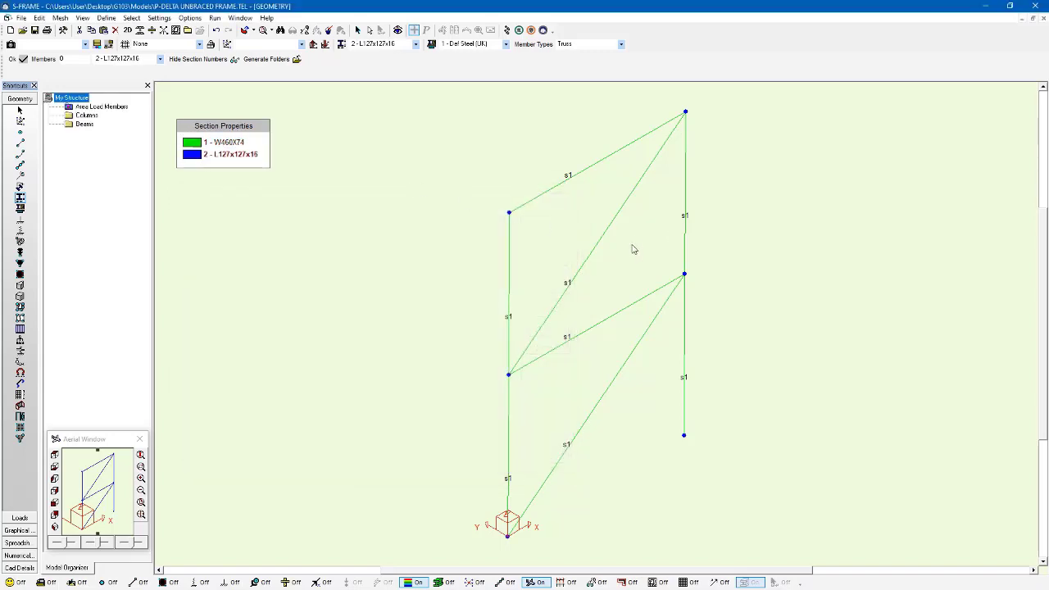
left_click(597, 219)
left_click(613, 377)
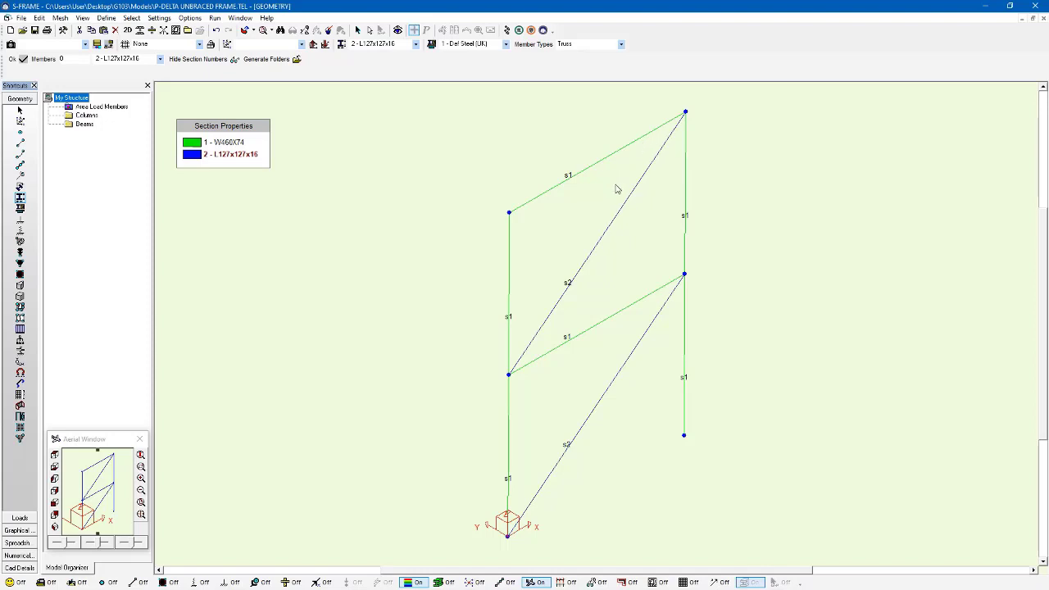
- Run the P-Delta Buckling analysis of the braced frame for load combination 1 and proceed to the postprocessor
middle_click_drag(597, 213, 583, 209)
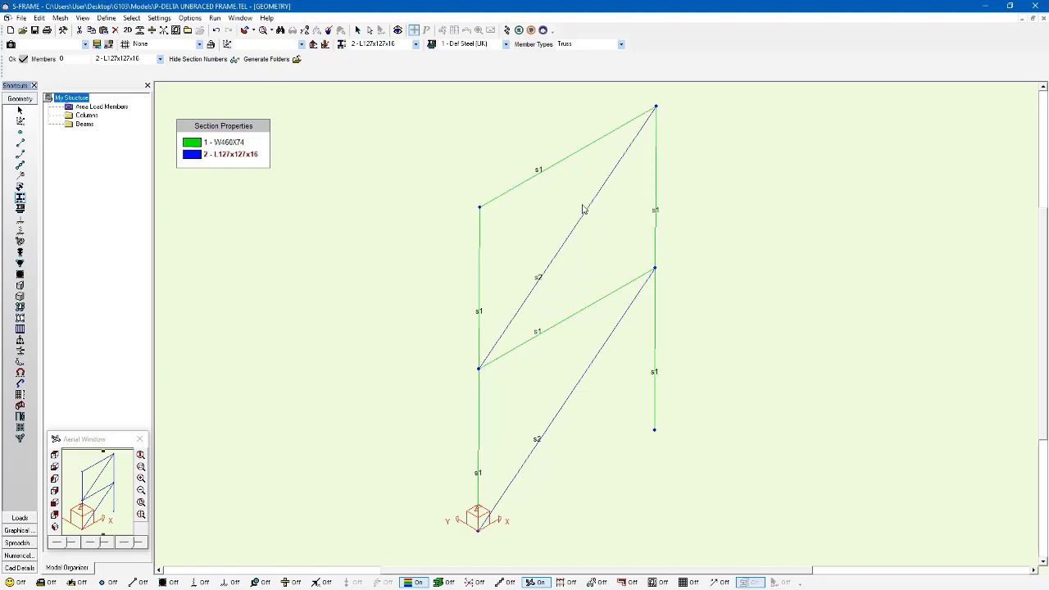
left_click(507, 31)
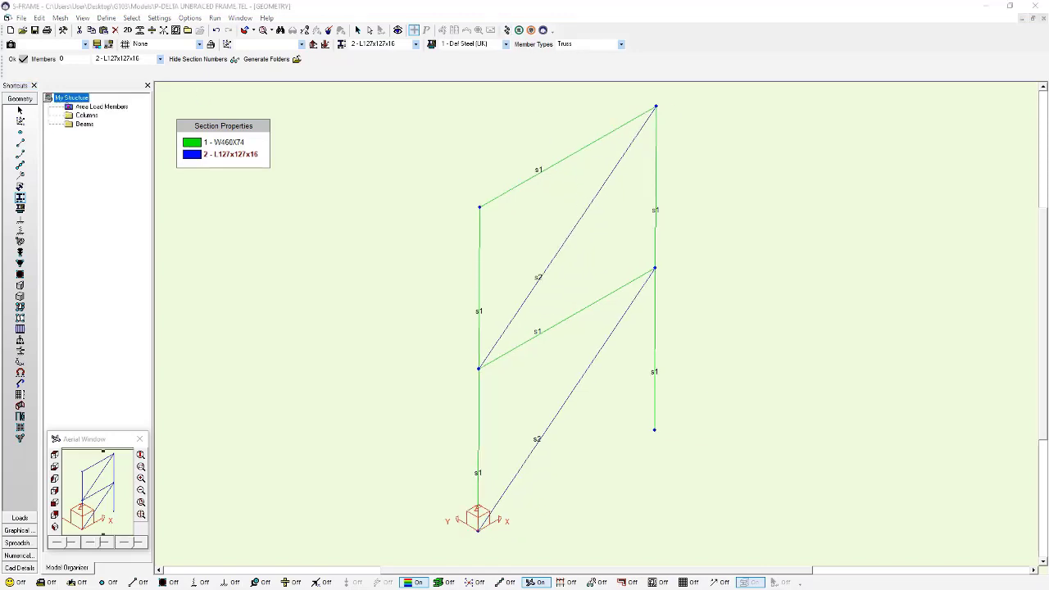
left_click_drag(0, 170, 593, 149)
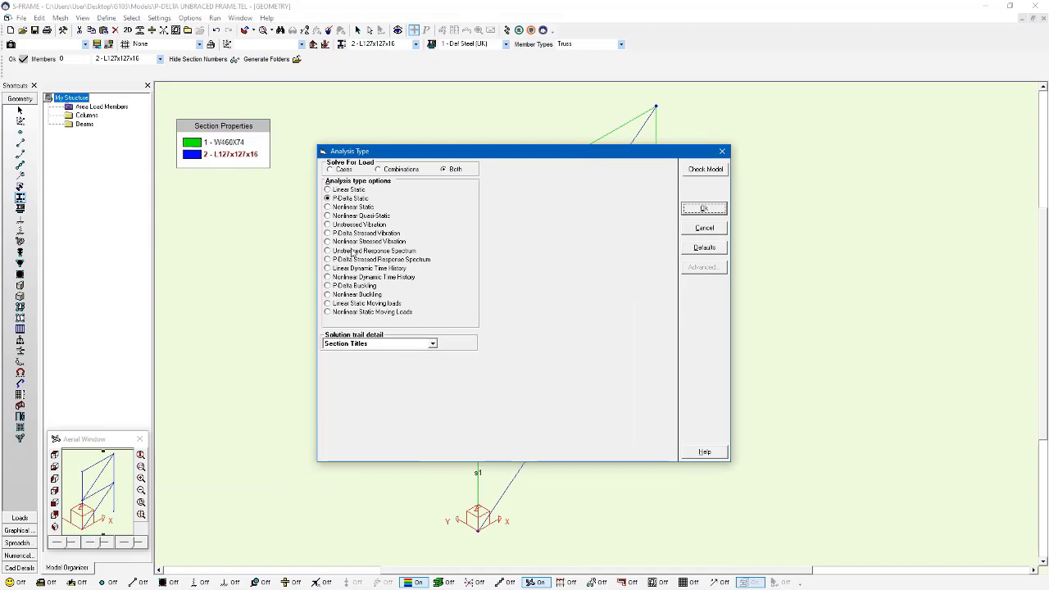
left_click(352, 285)
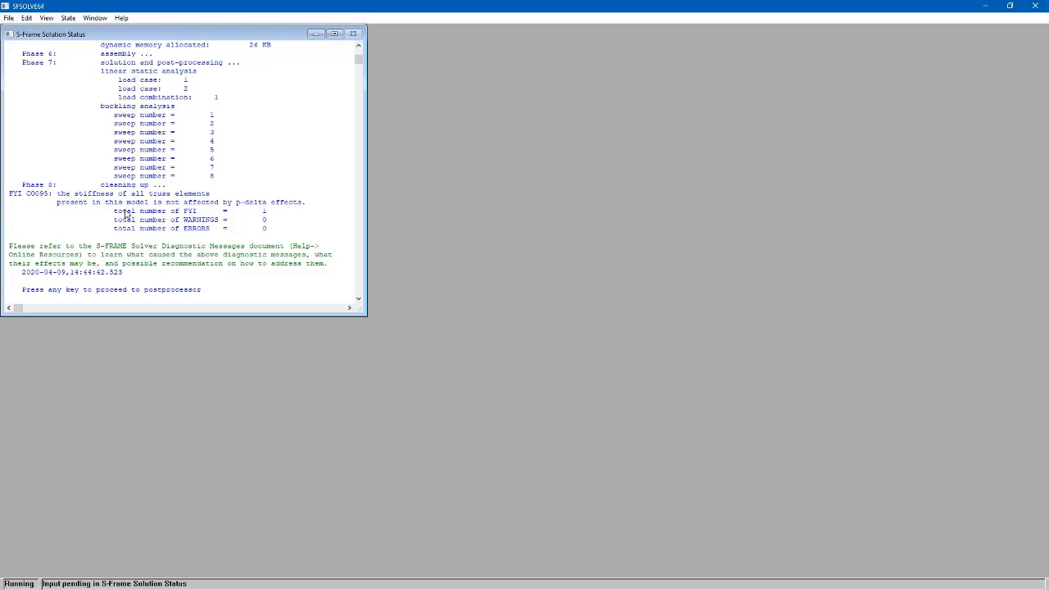
key("Return")
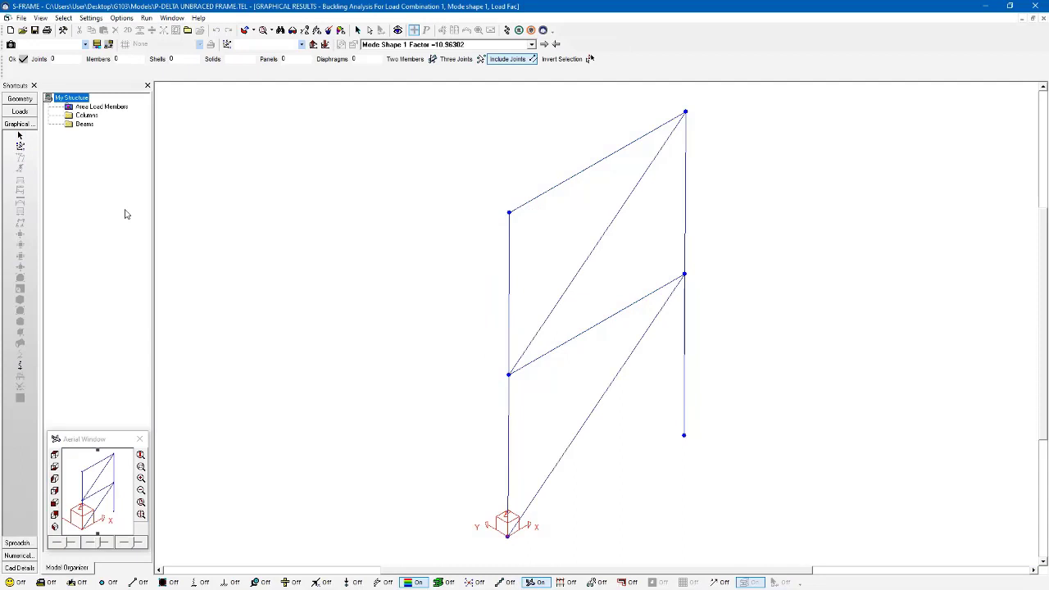
- Animate buckling mode shape 1 of the braced frame, followed by mode shape 2
left_click(419, 45)
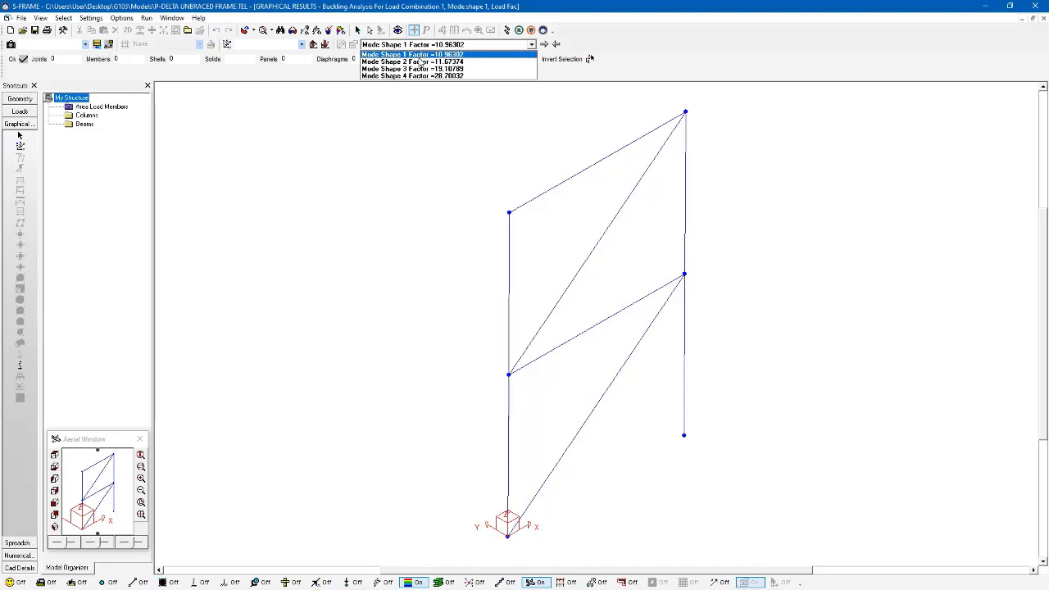
left_click(455, 55)
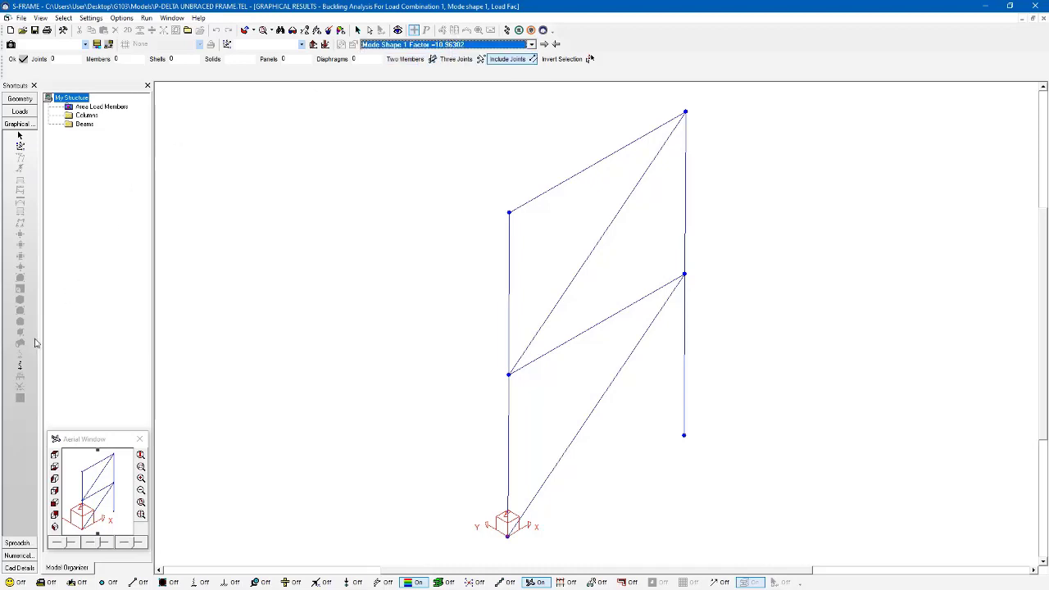
left_click(20, 365)
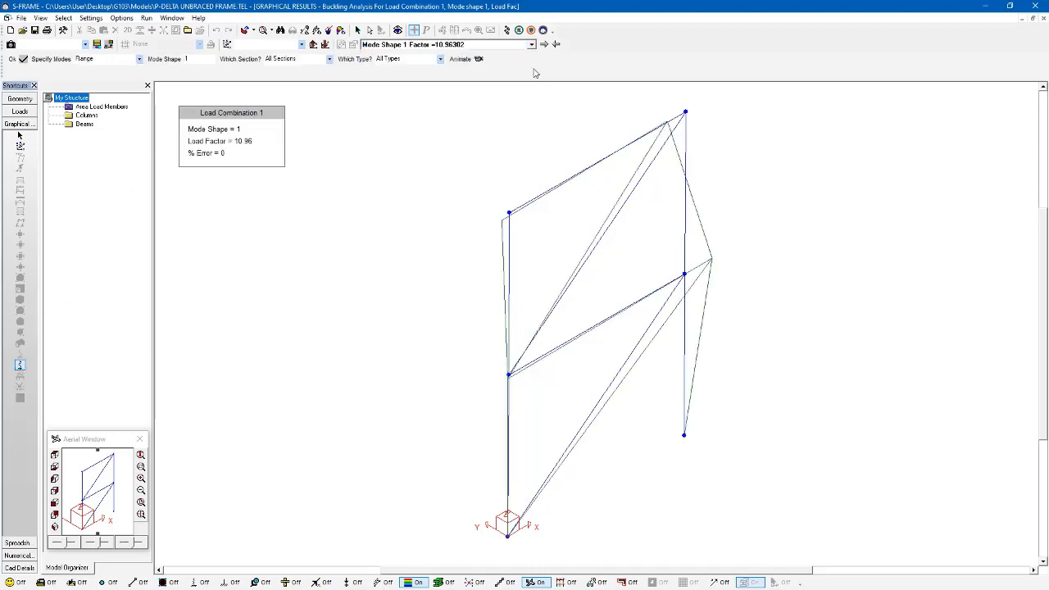
left_click(479, 60)
left_click(543, 45)
left_click(407, 60)
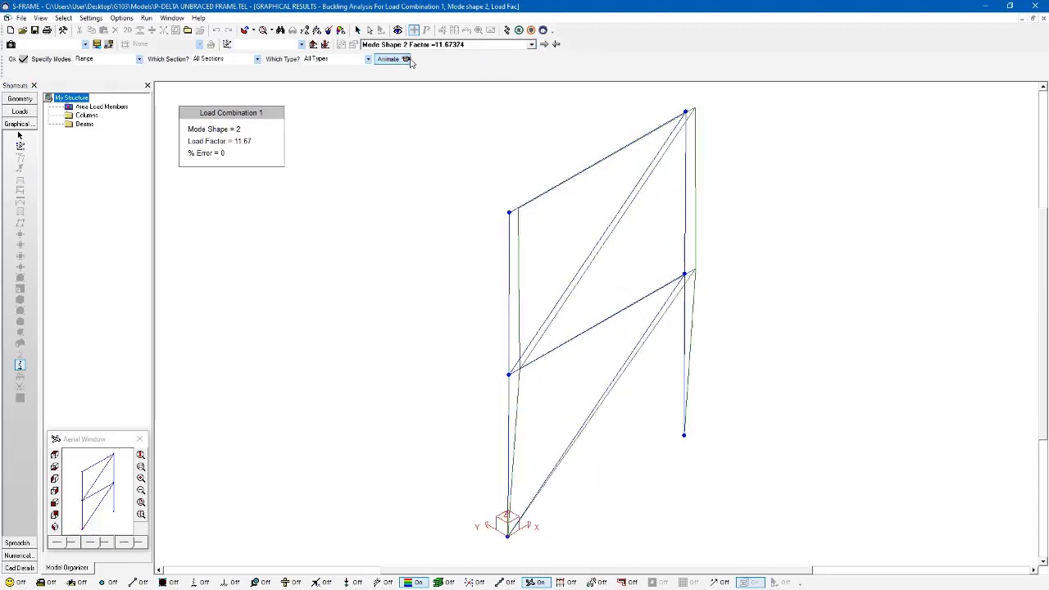
- Back in the geometry, subdivide the members of the Columns folder into 2 links each and reactivate the whole frame
left_click(23, 101)
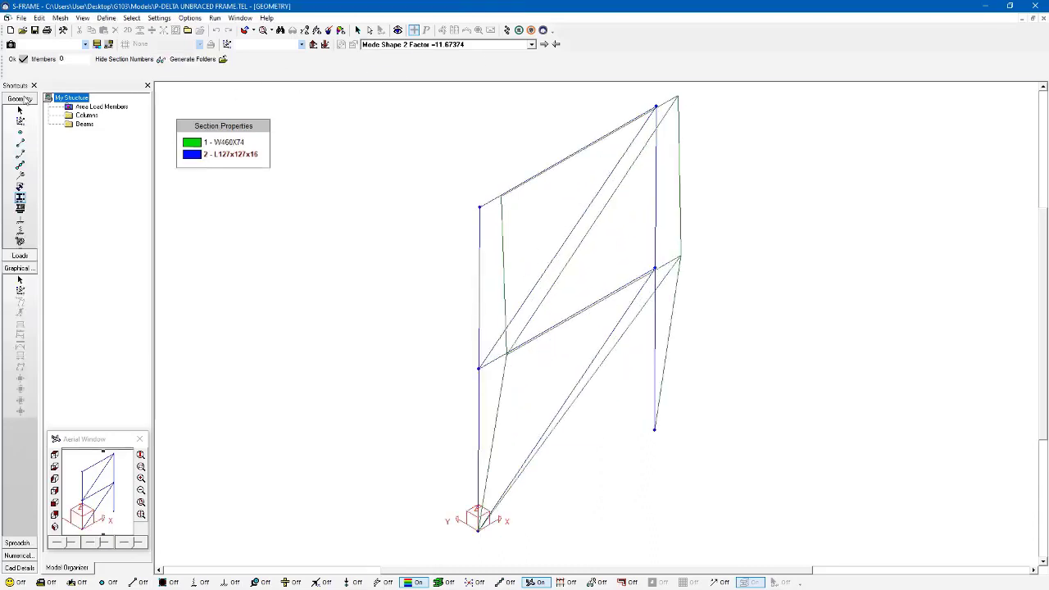
left_click(86, 116)
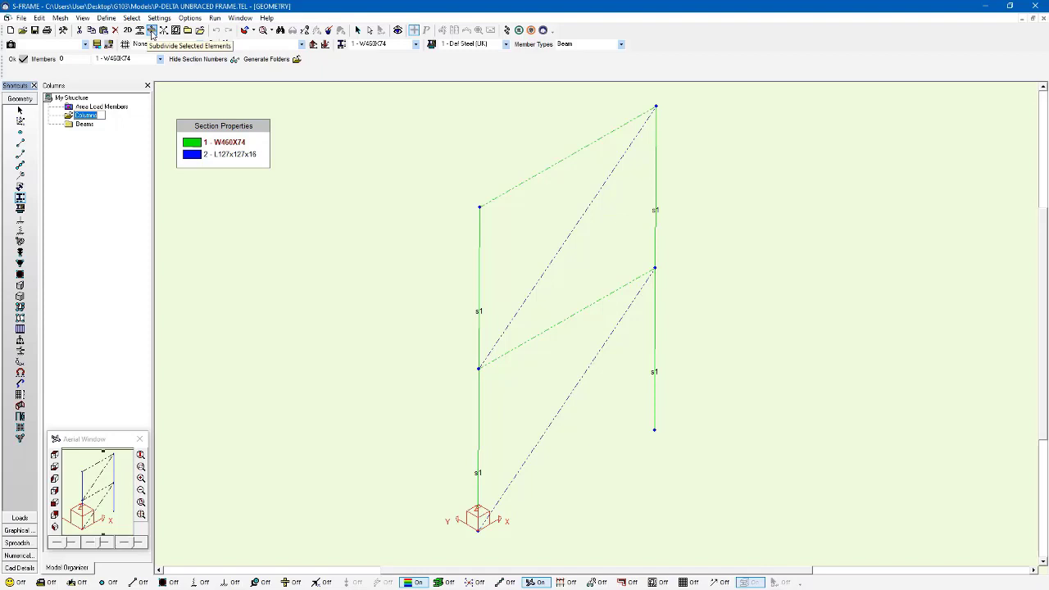
left_click(152, 30)
left_click_drag(1, 177, 536, 148)
double_click(389, 206)
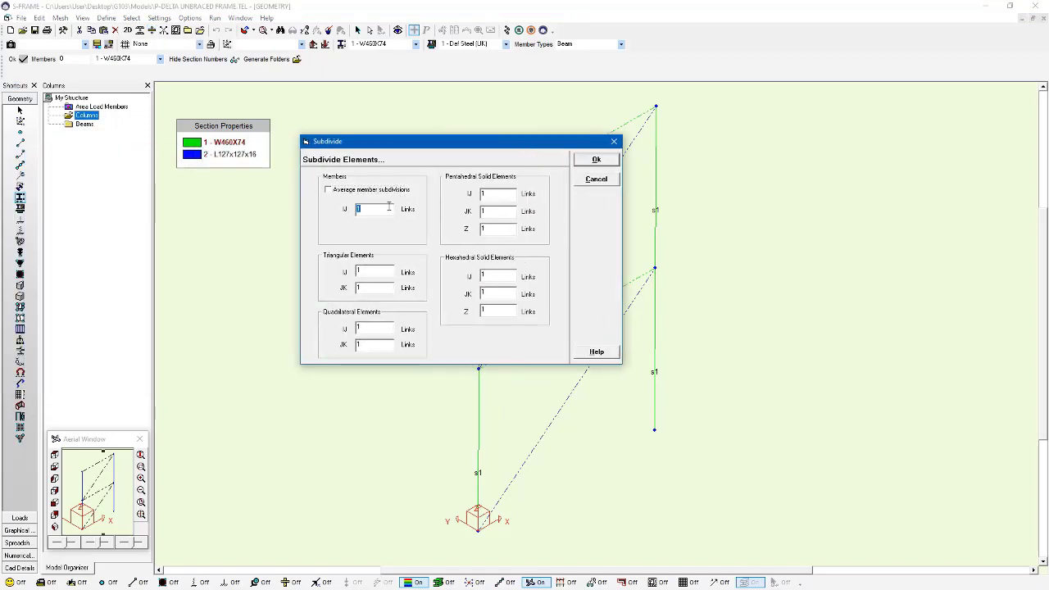
type("2")
left_click(615, 161)
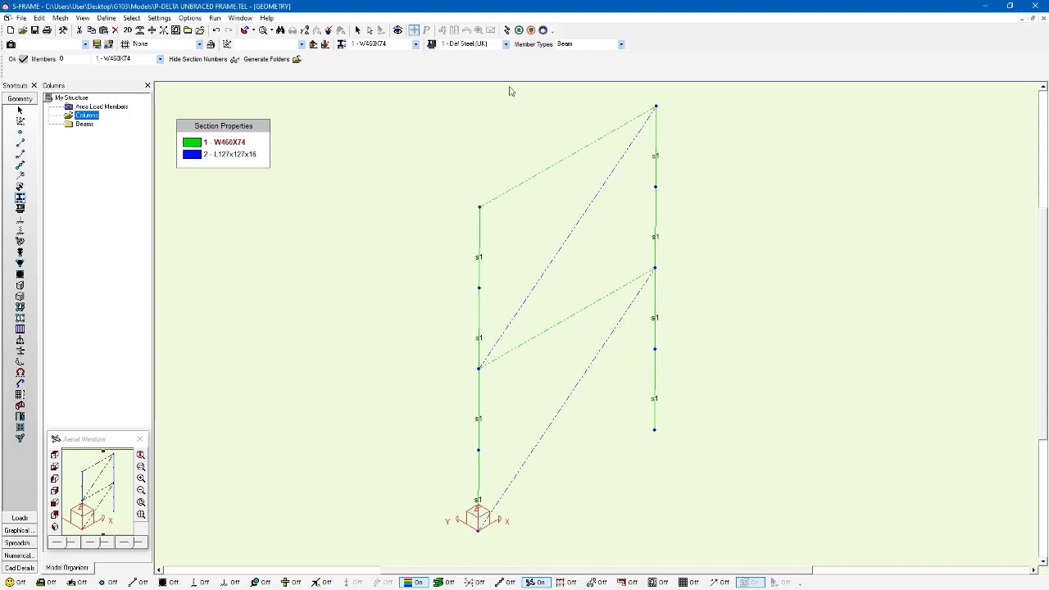
left_click(357, 30)
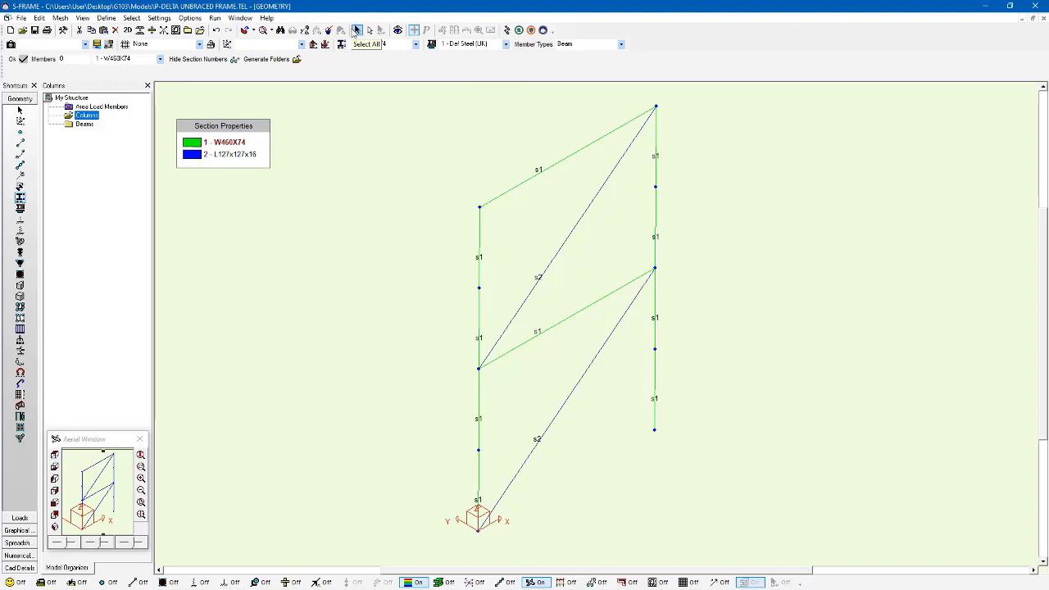
- Run the P-Delta Buckling analysis with 4 modes for the Gravity+Lateral combination and animate buckling mode shape 1
left_click(508, 29)
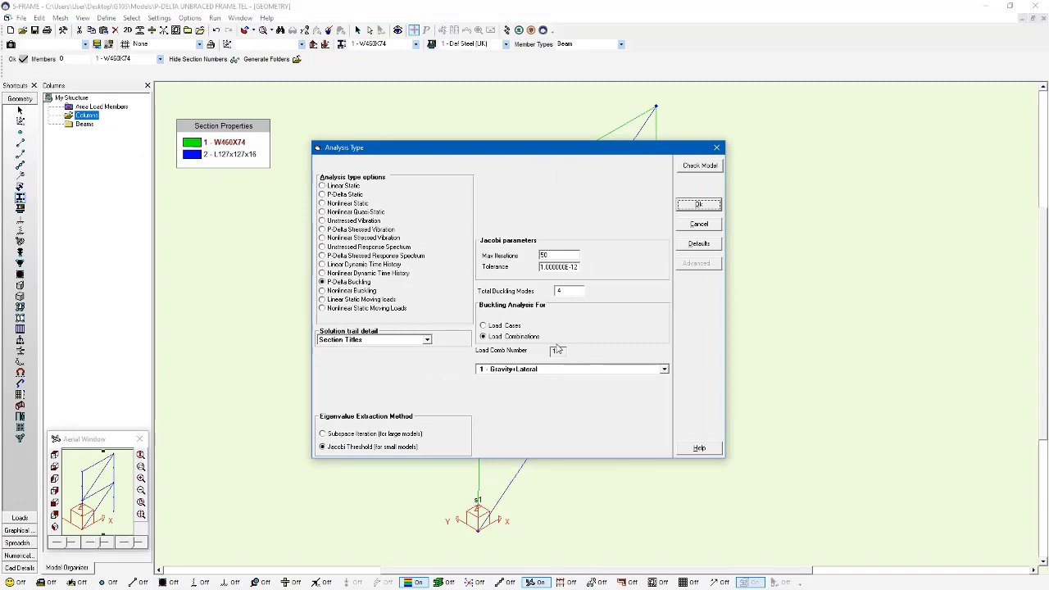
left_click(704, 206)
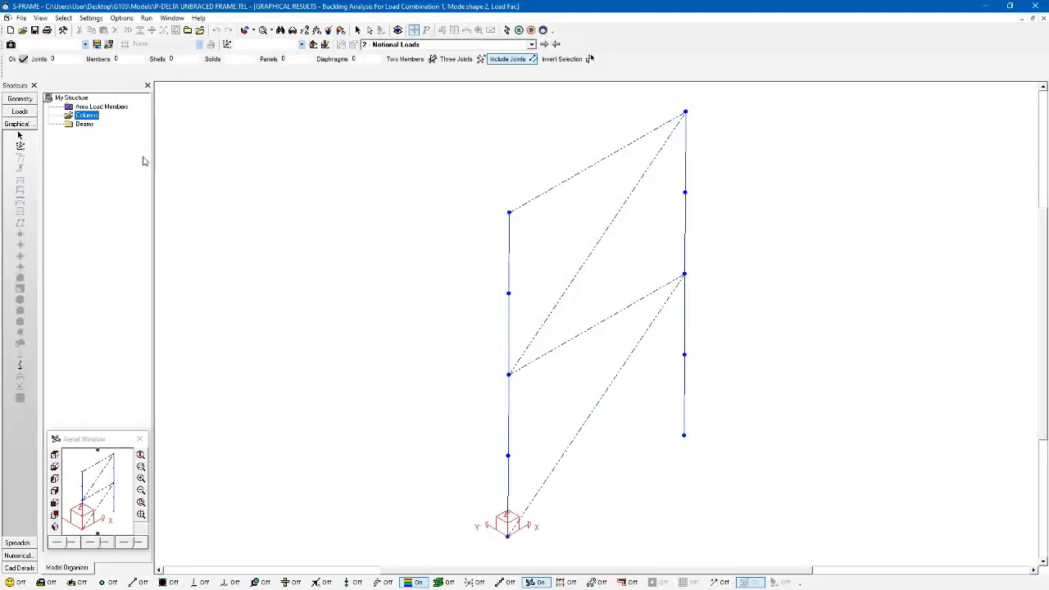
left_click(20, 365)
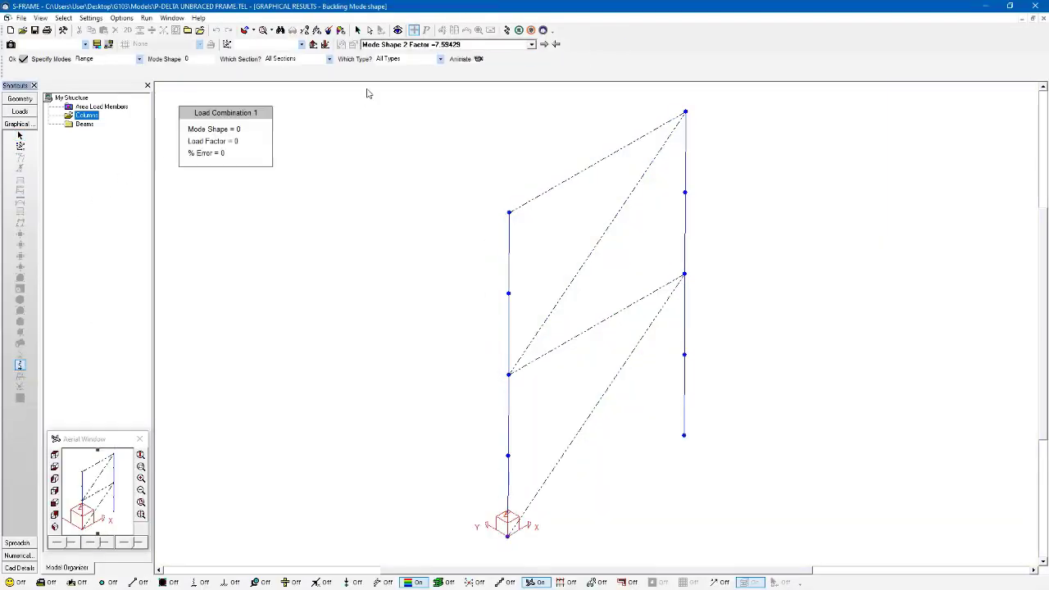
left_click(531, 44)
left_click(434, 54)
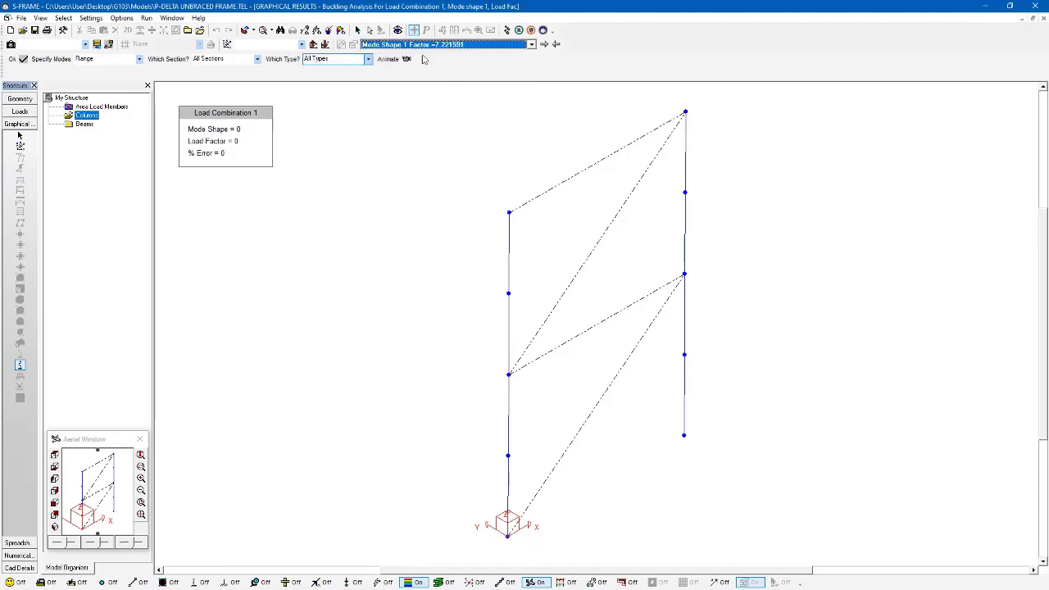
left_click(358, 29)
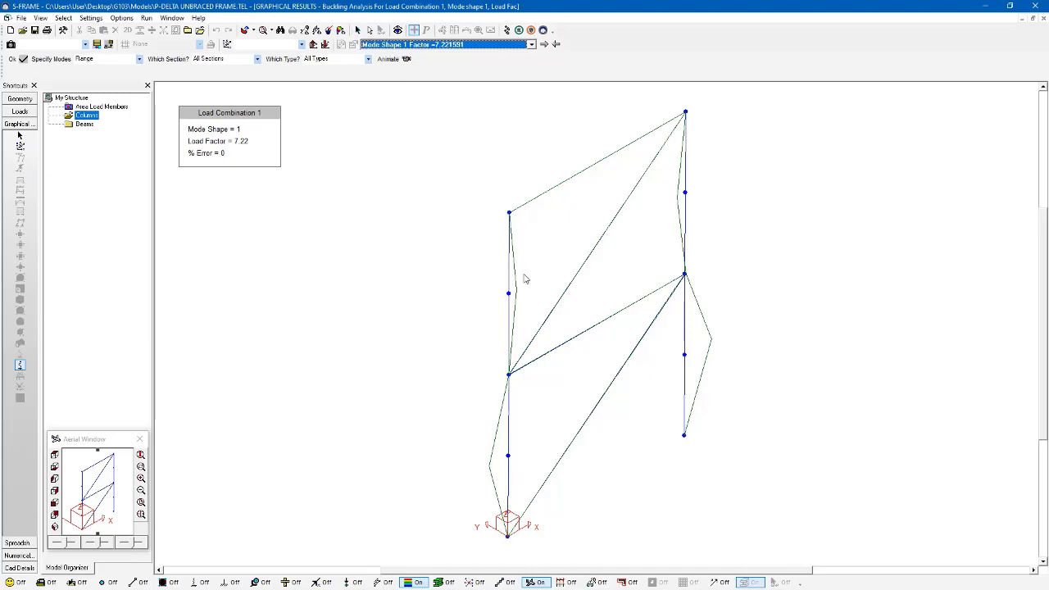
left_click(410, 61)
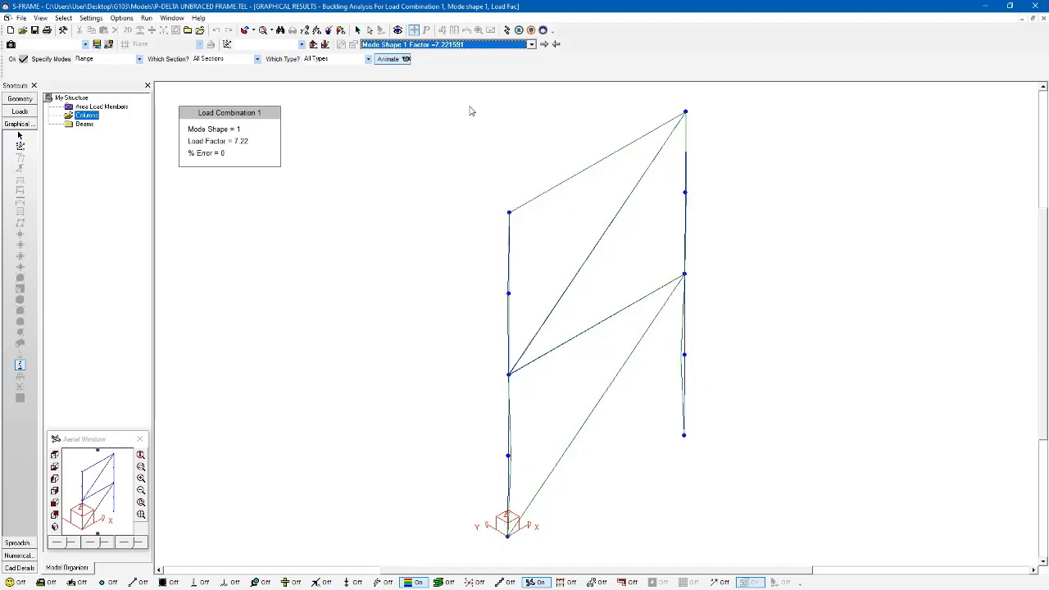
- Back in the geometry, subdivide the members of the Columns folder into 10 links each and reactivate the whole structure
left_click(33, 99)
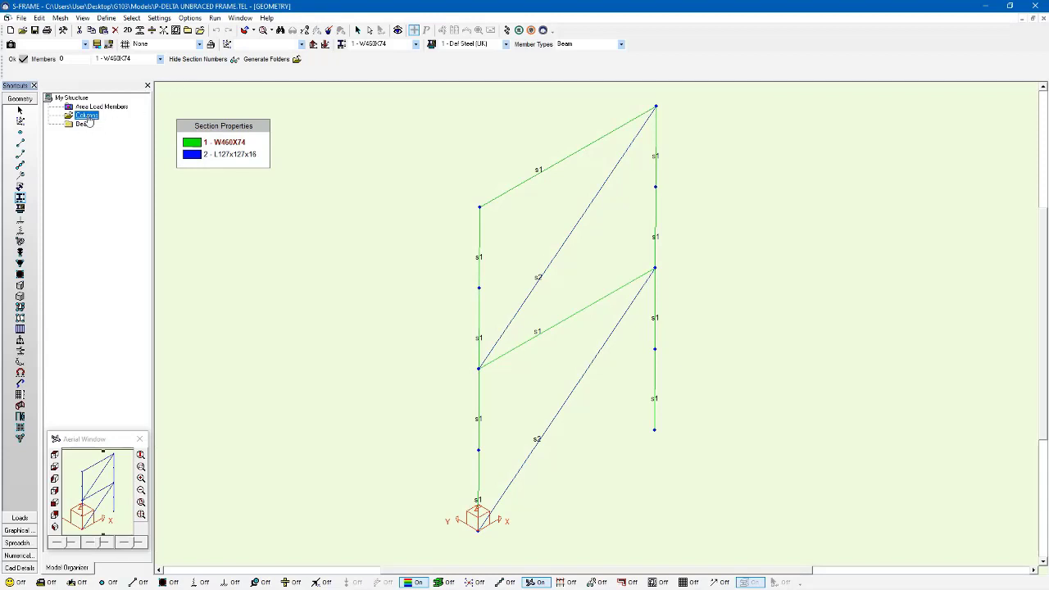
left_click(87, 116)
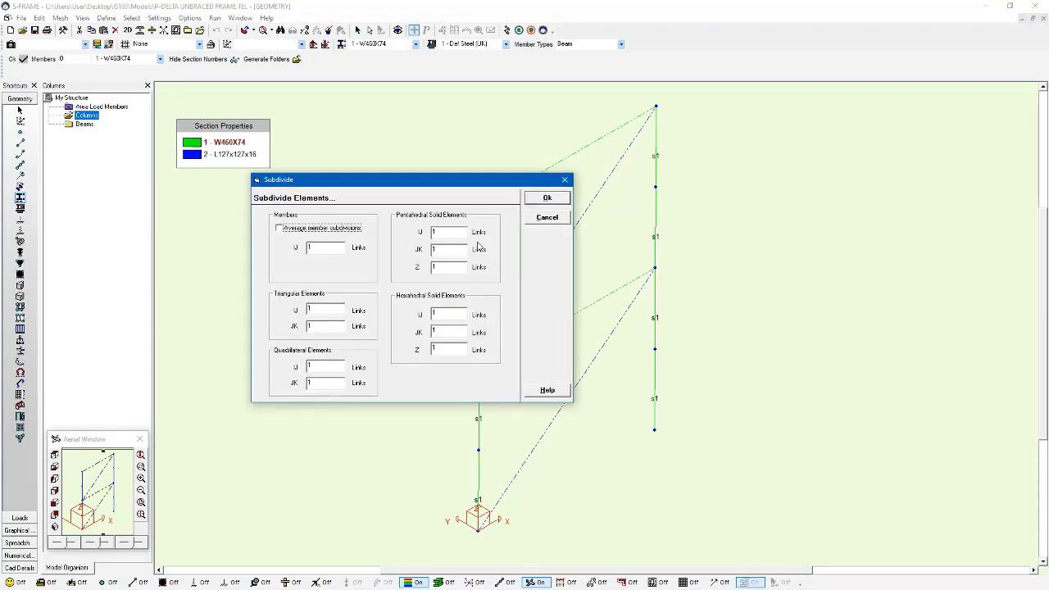
left_click(318, 250)
type("10")
left_click(556, 201)
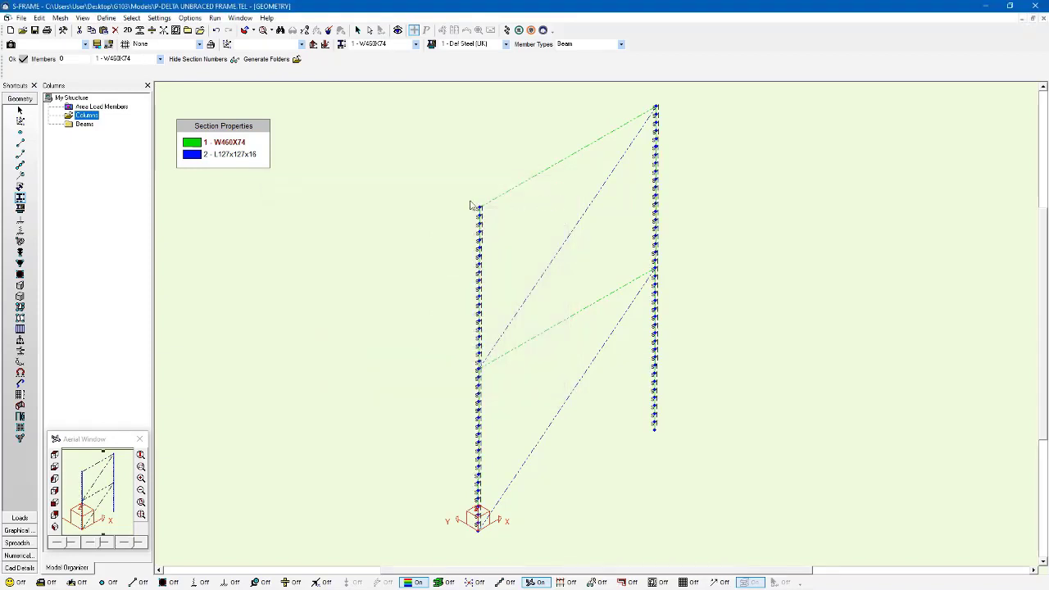
left_click(71, 98)
left_click(21, 110)
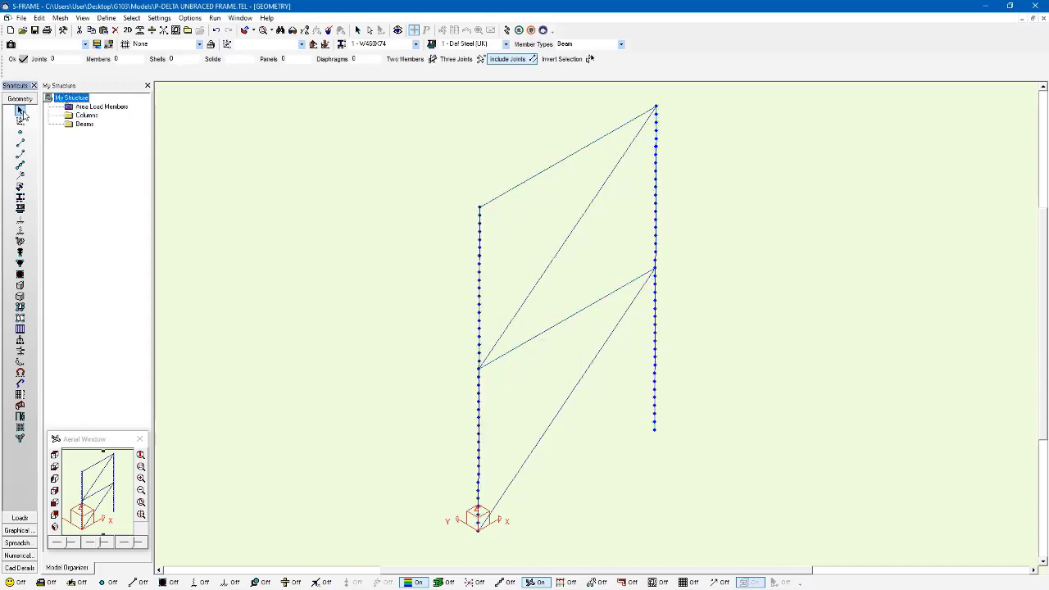
- Rerun the P-Delta Buckling analysis on the finely subdivided frame and animate its buckling mode shape 1 for load combination 1
left_click(508, 30)
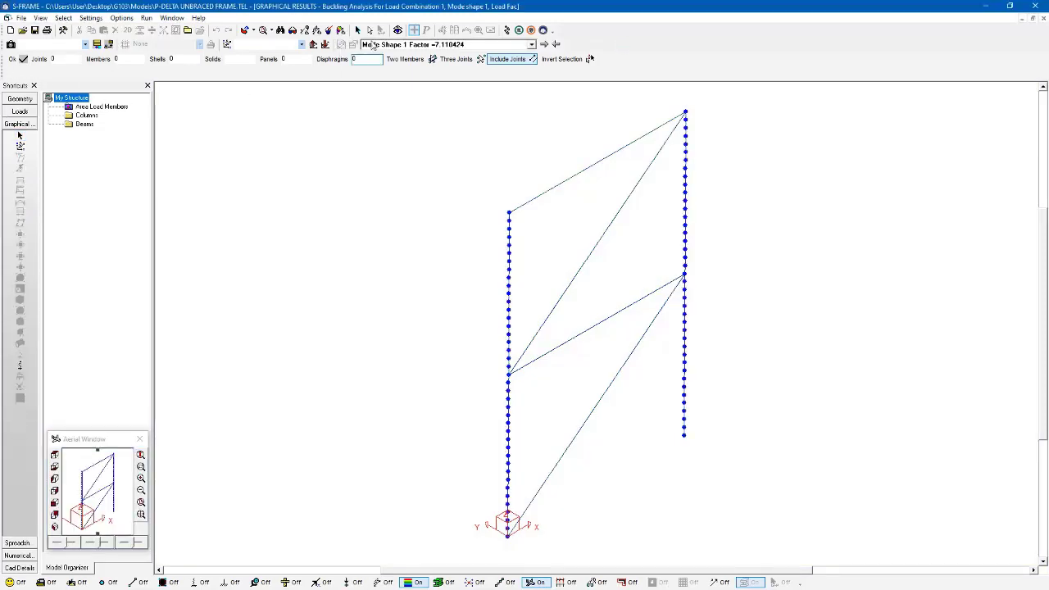
left_click(401, 47)
left_click(448, 49)
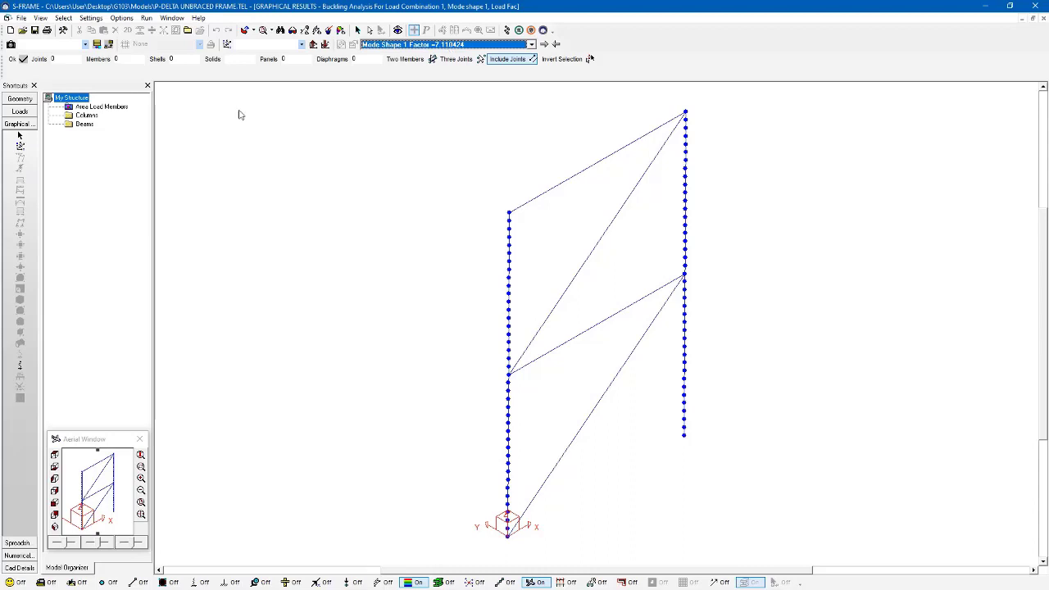
left_click(21, 367)
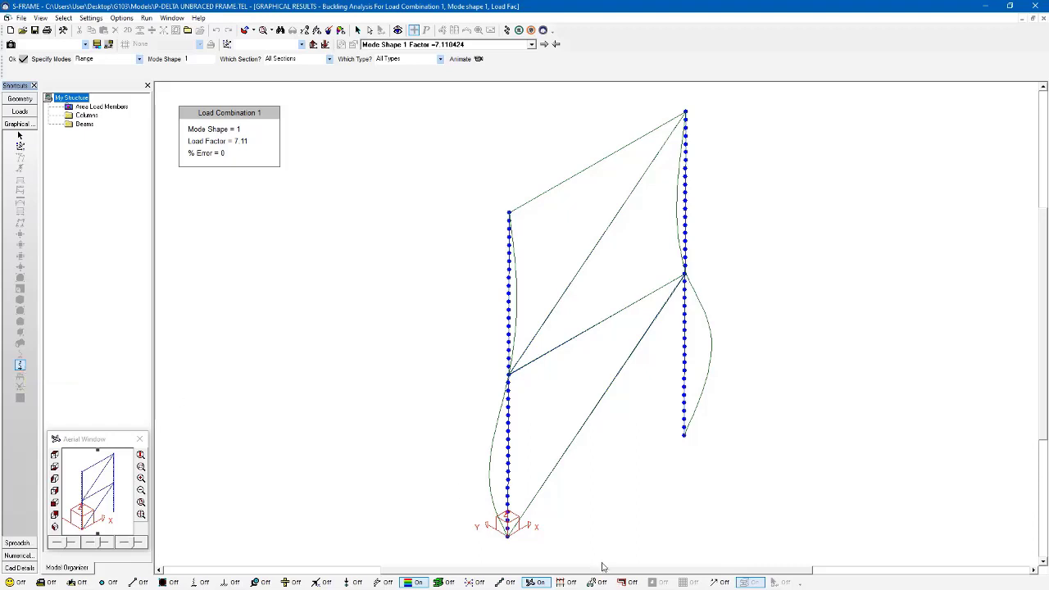
left_click(463, 59)
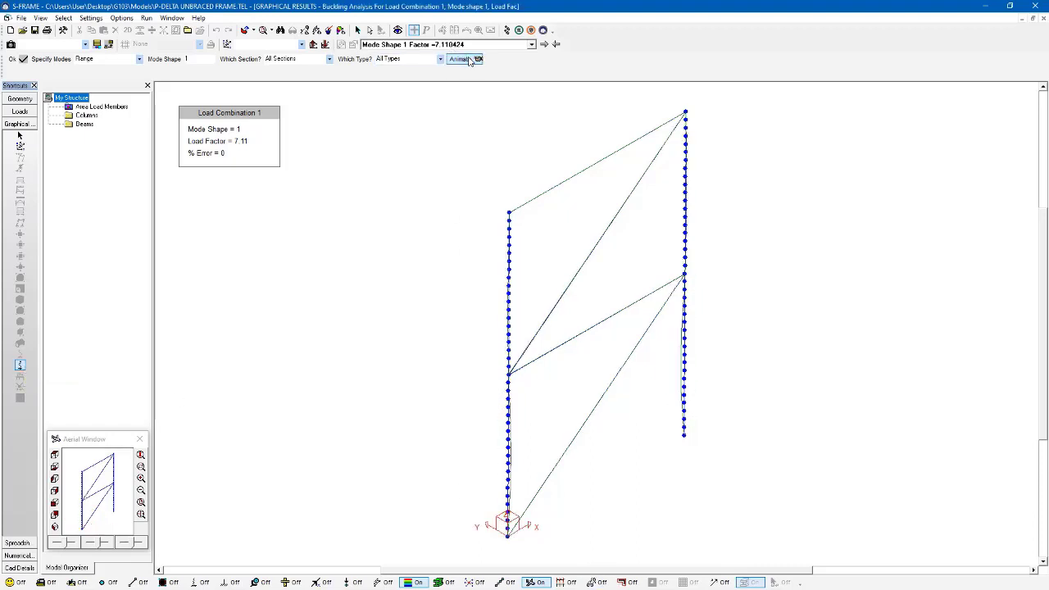